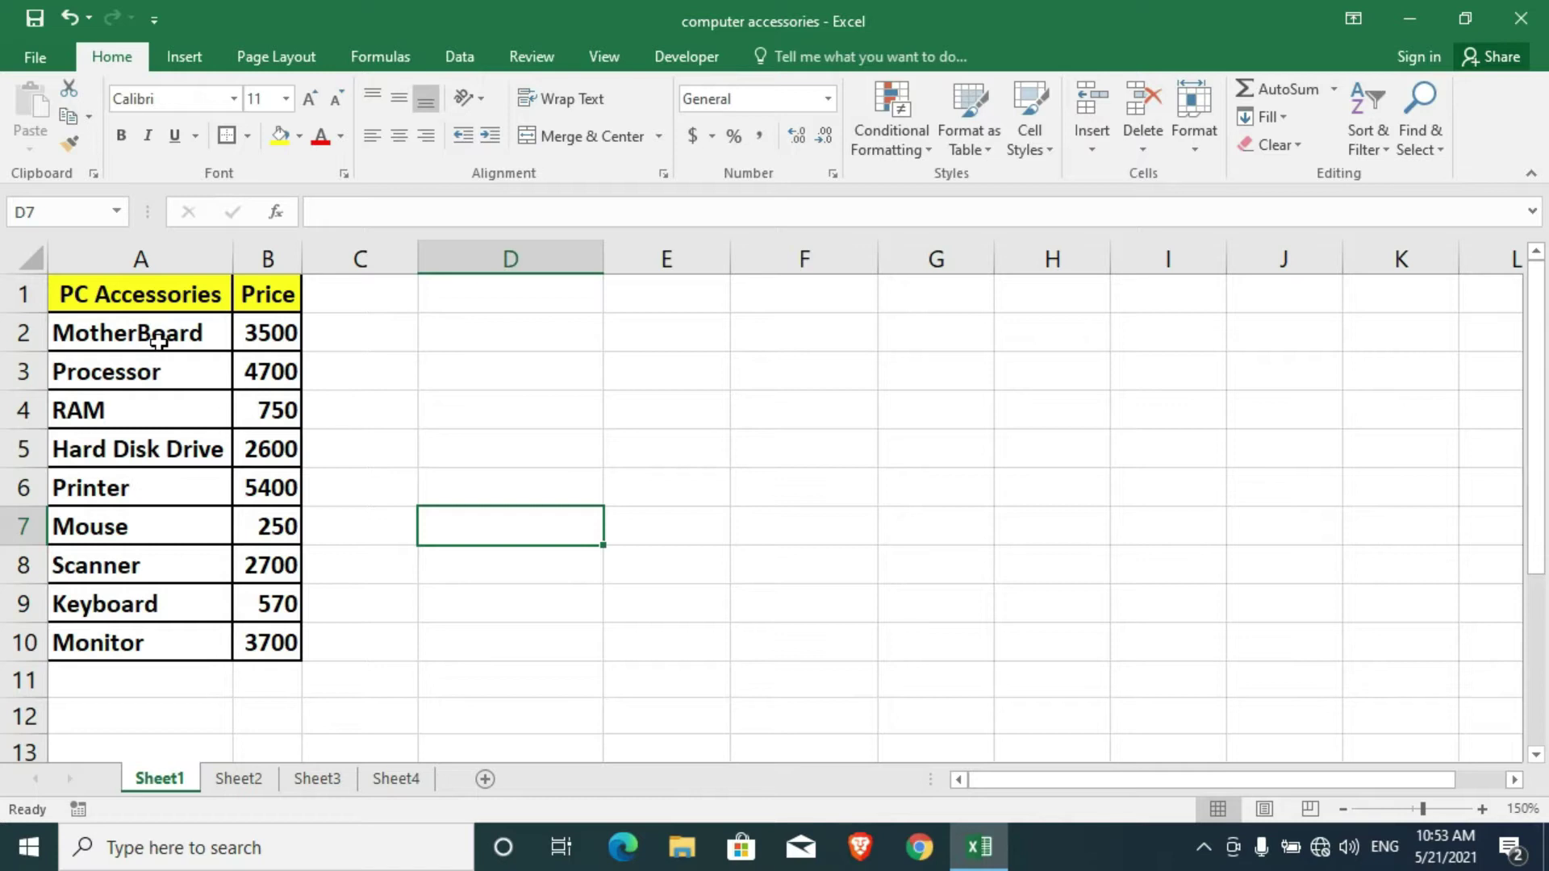
Step: Copy the MotherBoard to Hard Disk Drive rows (A2:B5) from Sheet1 into the first table on Sheet2, starting at A2
{"action": "left_click", "coordinate": [226, 773]}
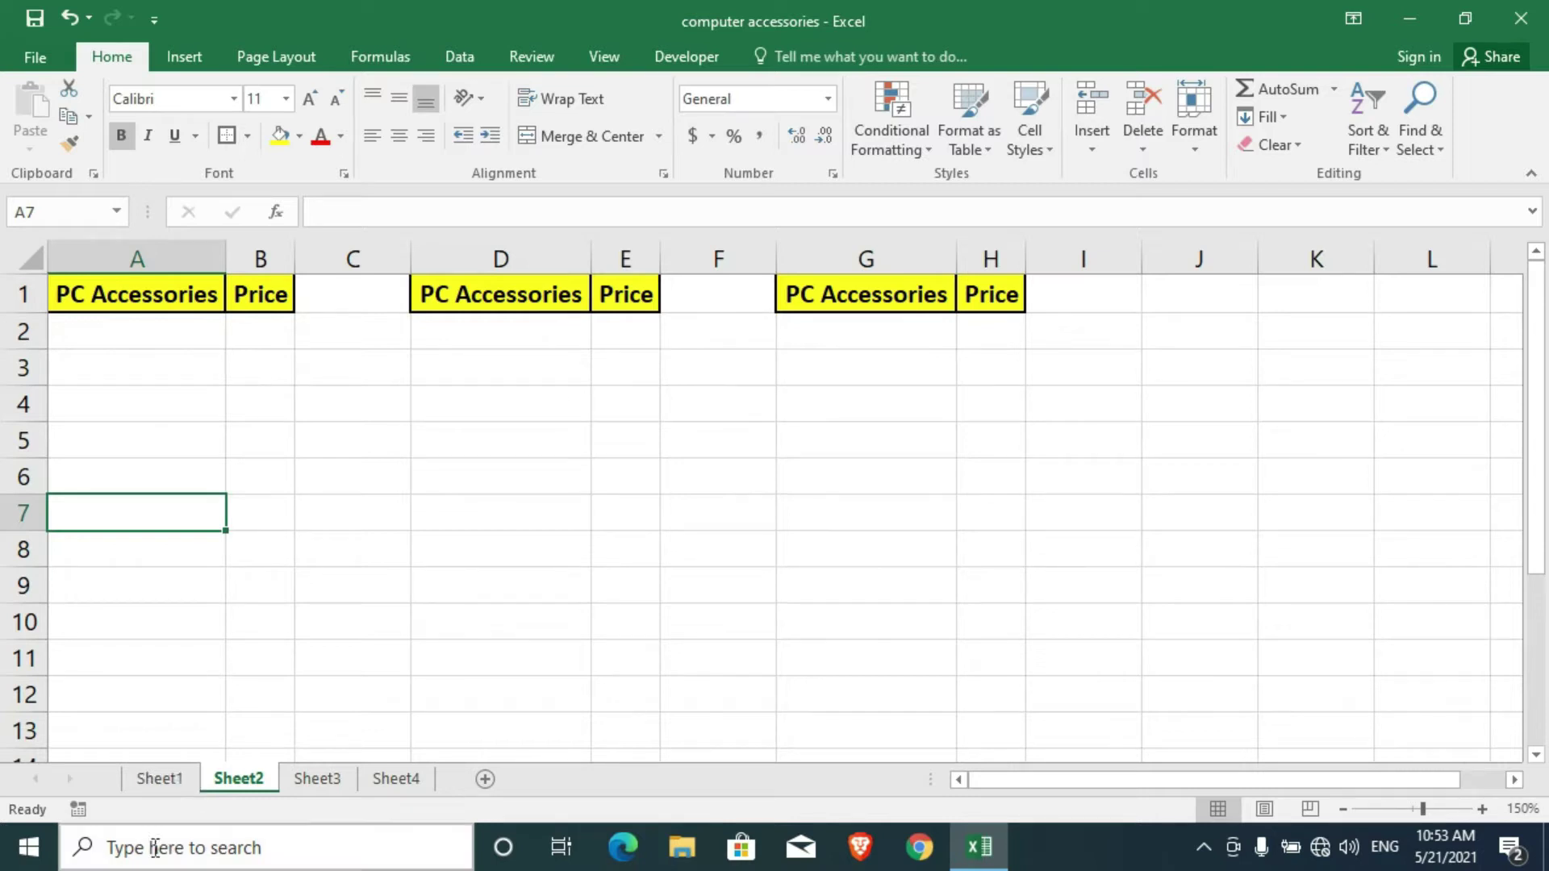
{"action": "left_click", "coordinate": [172, 776]}
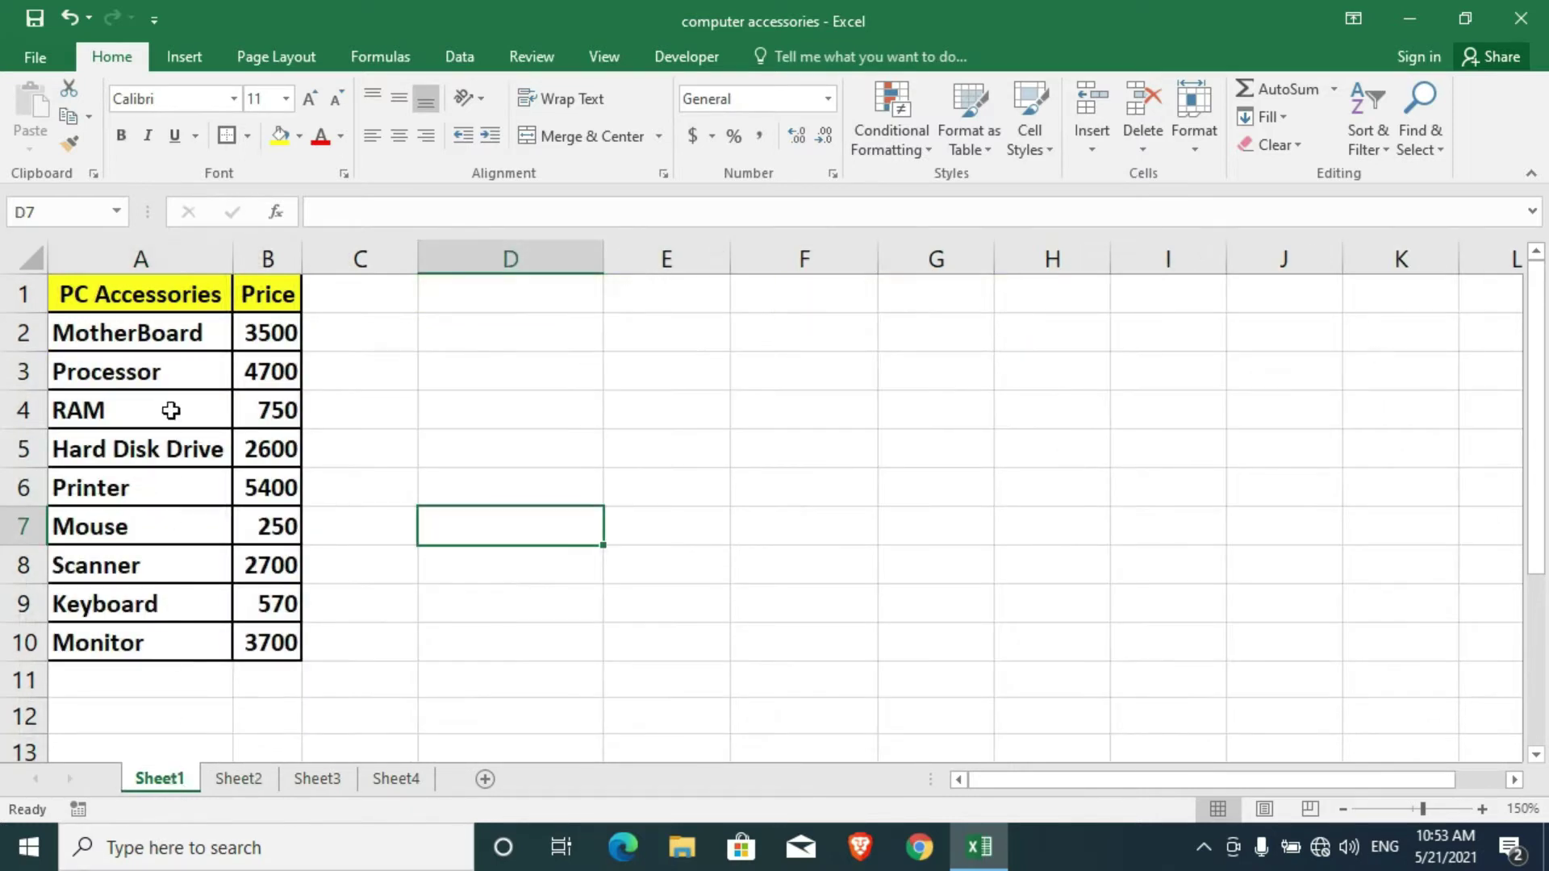
{"action": "left_click_drag", "start_coordinate": [184, 331], "coordinate": [241, 436]}
{"action": "key", "text": "ctrl+c"}
{"action": "key", "text": "ctrl+Page_Down"}
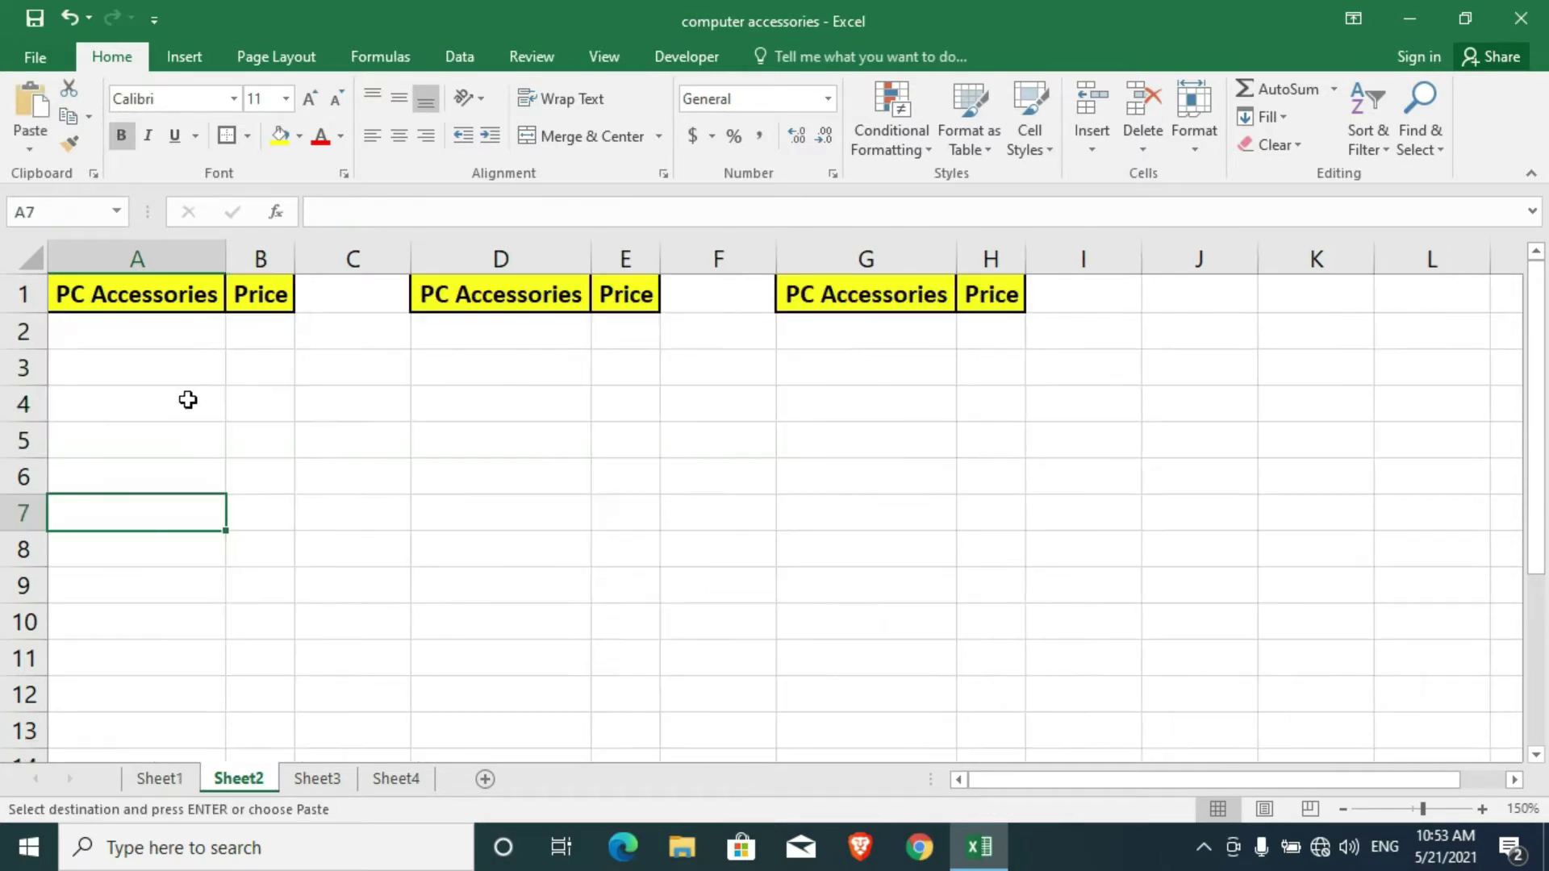
{"action": "left_click", "coordinate": [179, 341]}
{"action": "key", "text": "ctrl+v"}
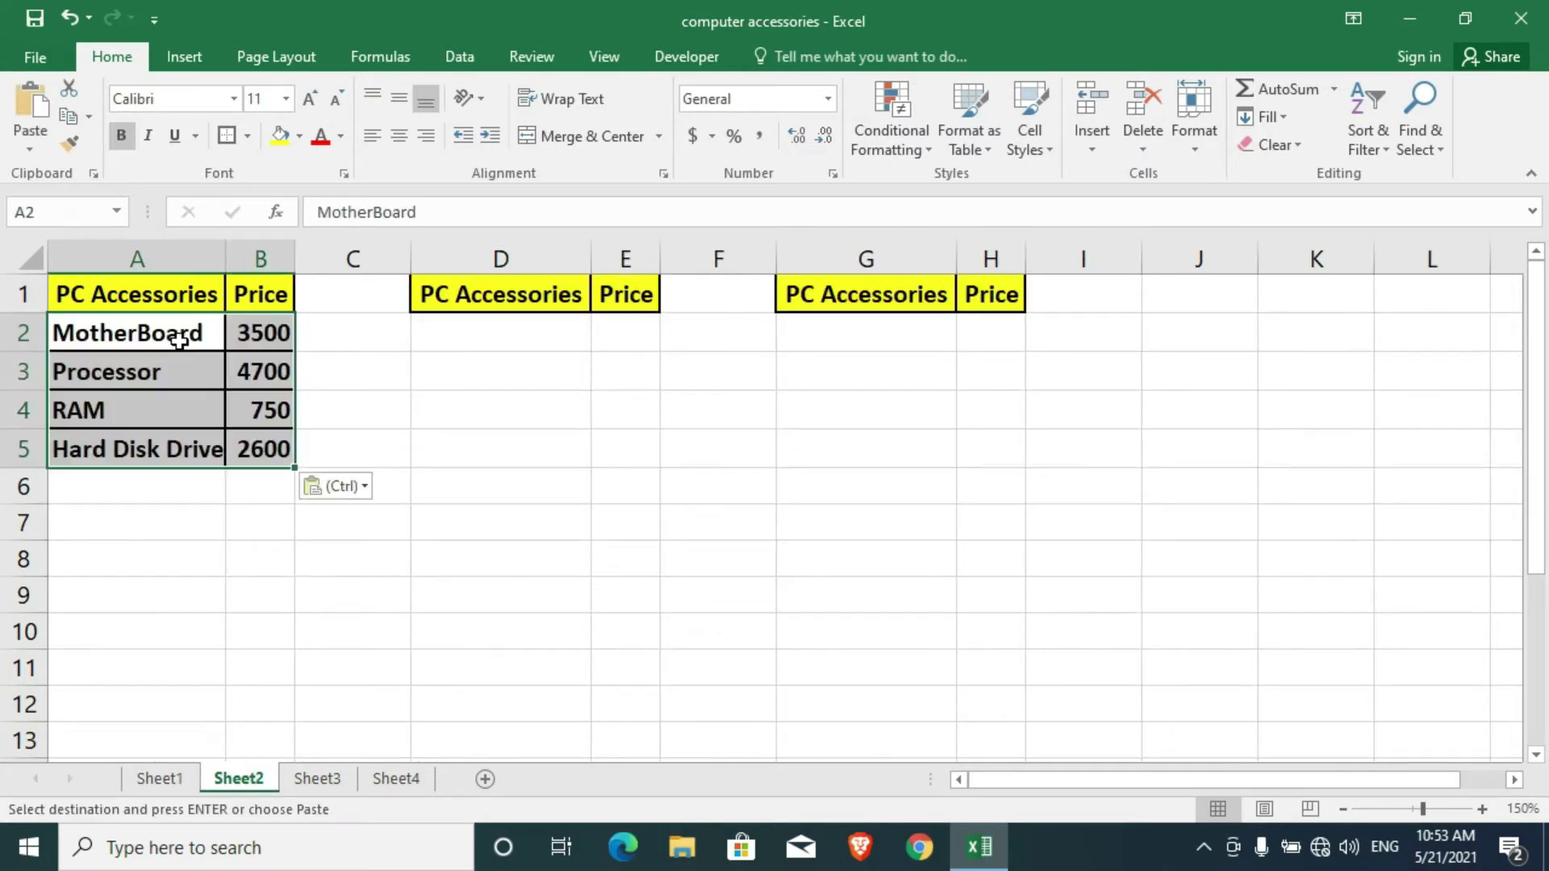
Step: Copy the Printer to Monitor rows (A6:B10) from Sheet1 into the second table on Sheet2, starting at D2
{"action": "left_click", "coordinate": [161, 778]}
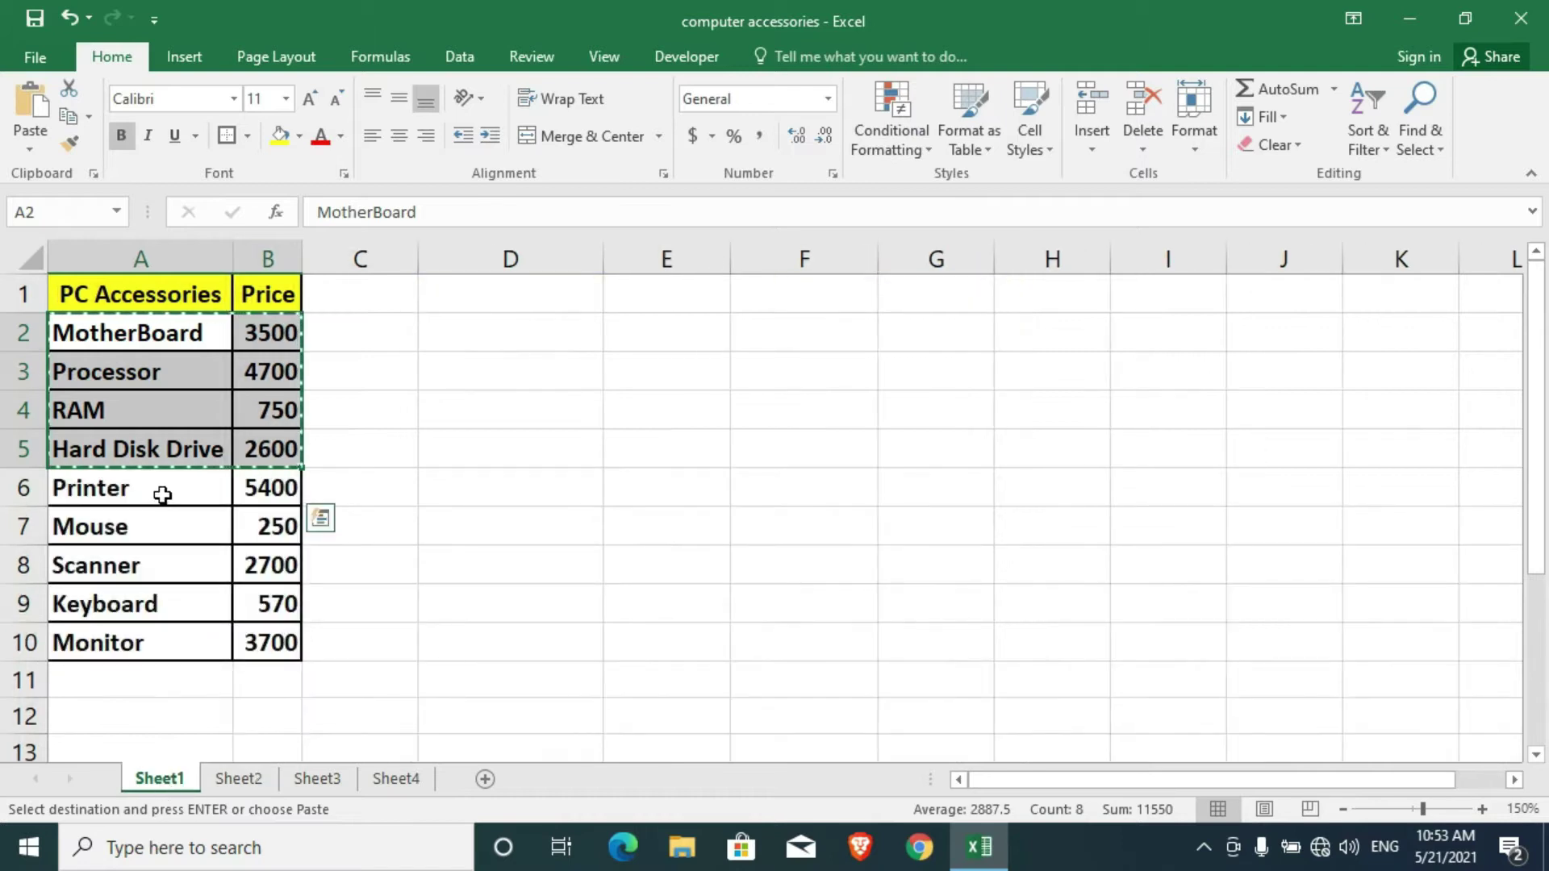
{"action": "left_click_drag", "start_coordinate": [148, 493], "coordinate": [242, 626]}
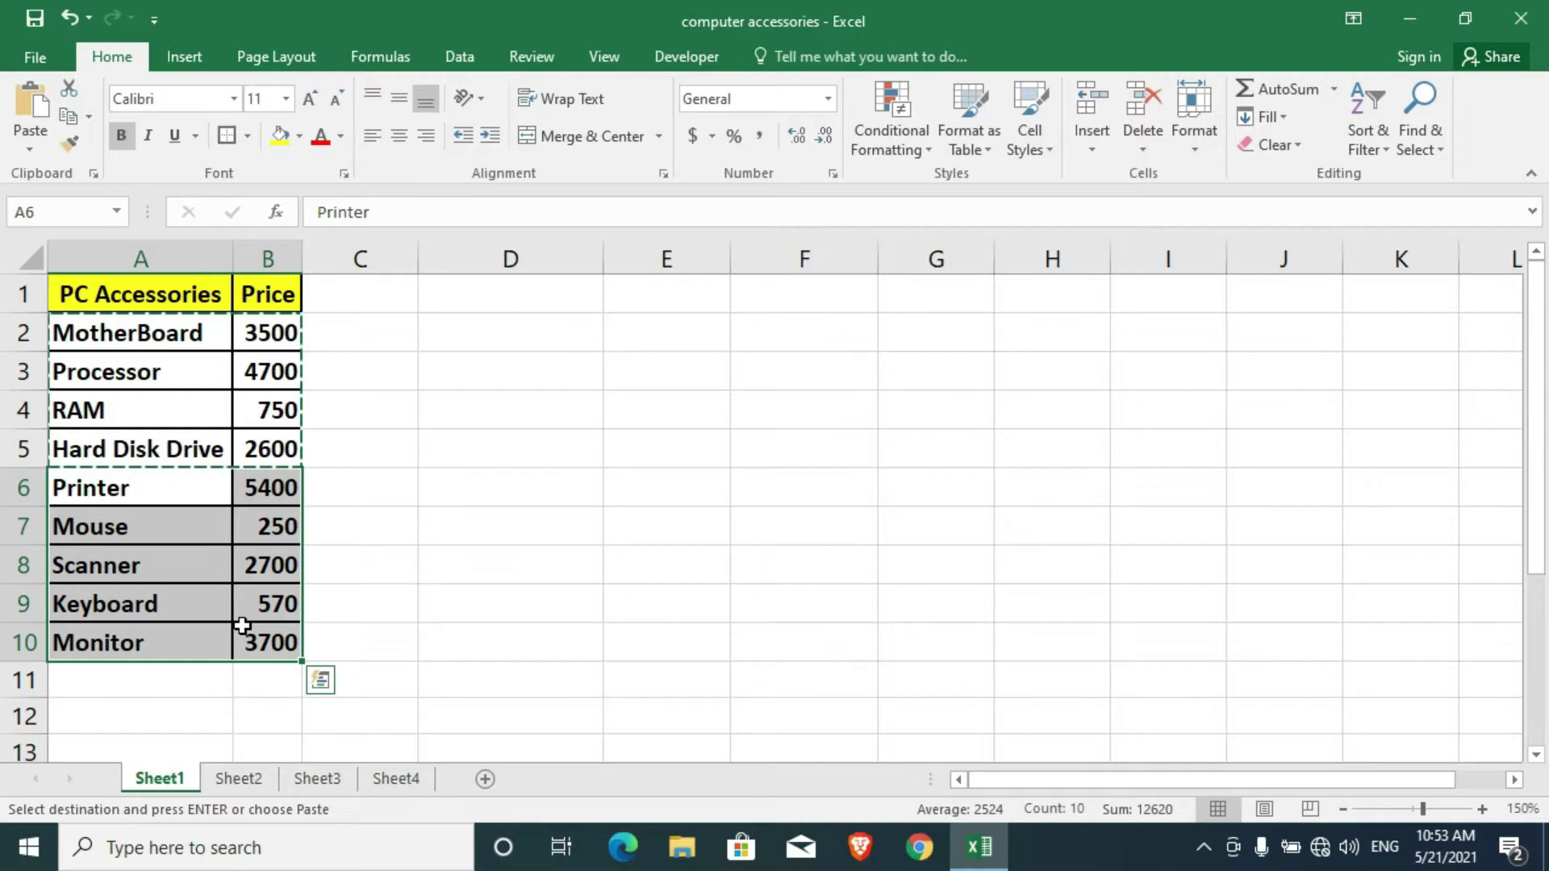
{"action": "key", "text": "ctrl+c"}
{"action": "left_click", "coordinate": [220, 779]}
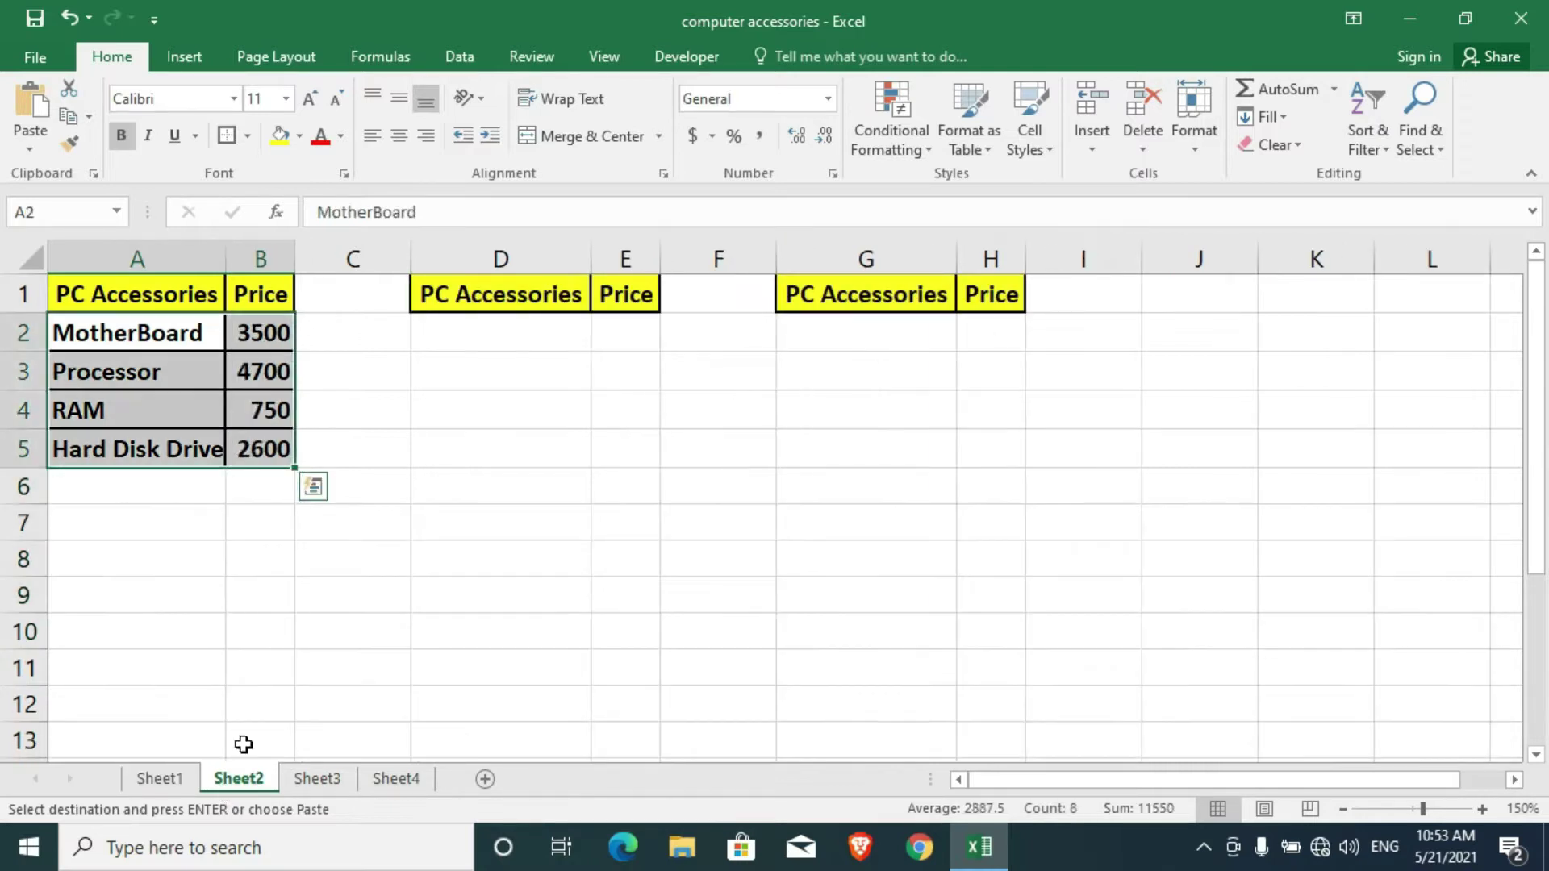
{"action": "left_click", "coordinate": [533, 329]}
{"action": "key", "text": "ctrl+v"}
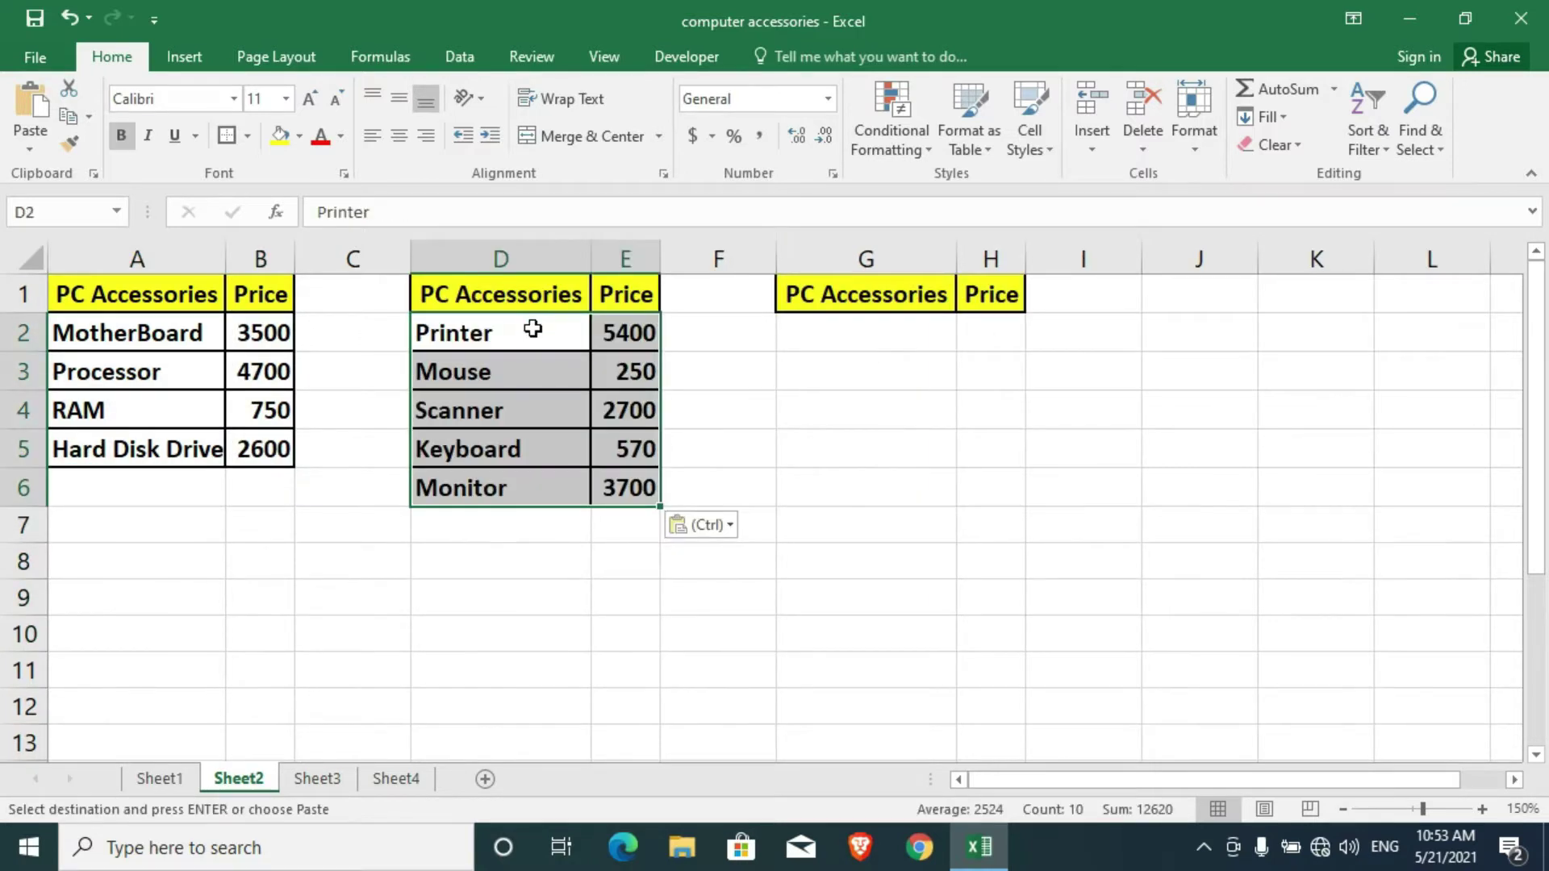
{"action": "left_click", "coordinate": [439, 524]}
{"action": "left_click", "coordinate": [880, 327]}
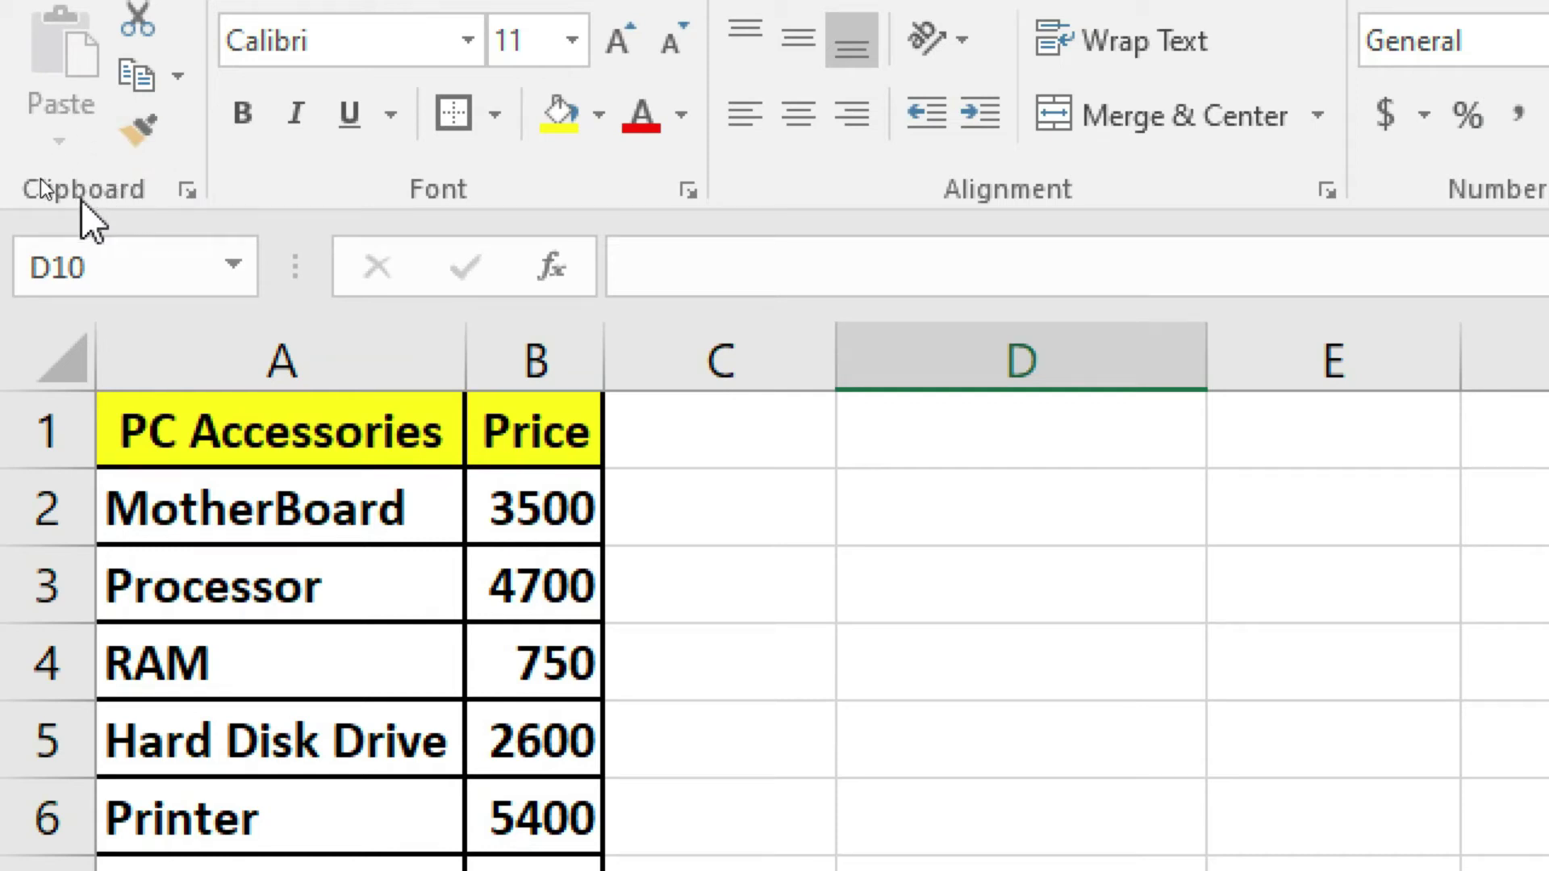
Step: Show the Office Clipboard and collect the MotherBoard and Processor rows with prices from Sheet1 as separate items
{"action": "left_click", "coordinate": [190, 192]}
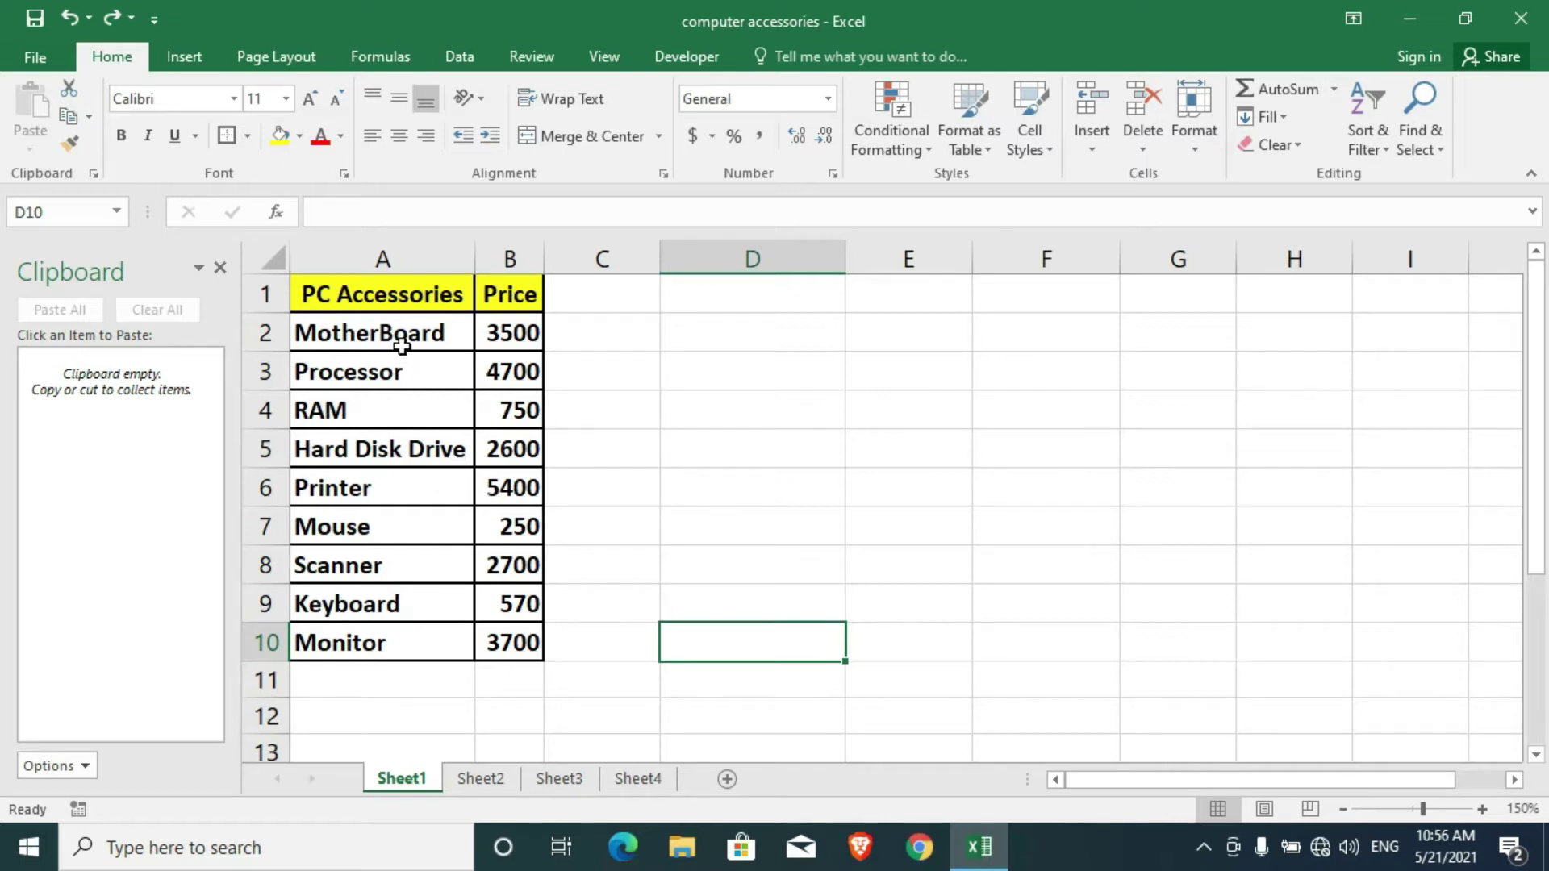
{"action": "left_click", "coordinate": [376, 337]}
{"action": "left_click", "coordinate": [481, 336], "text": "shift"}
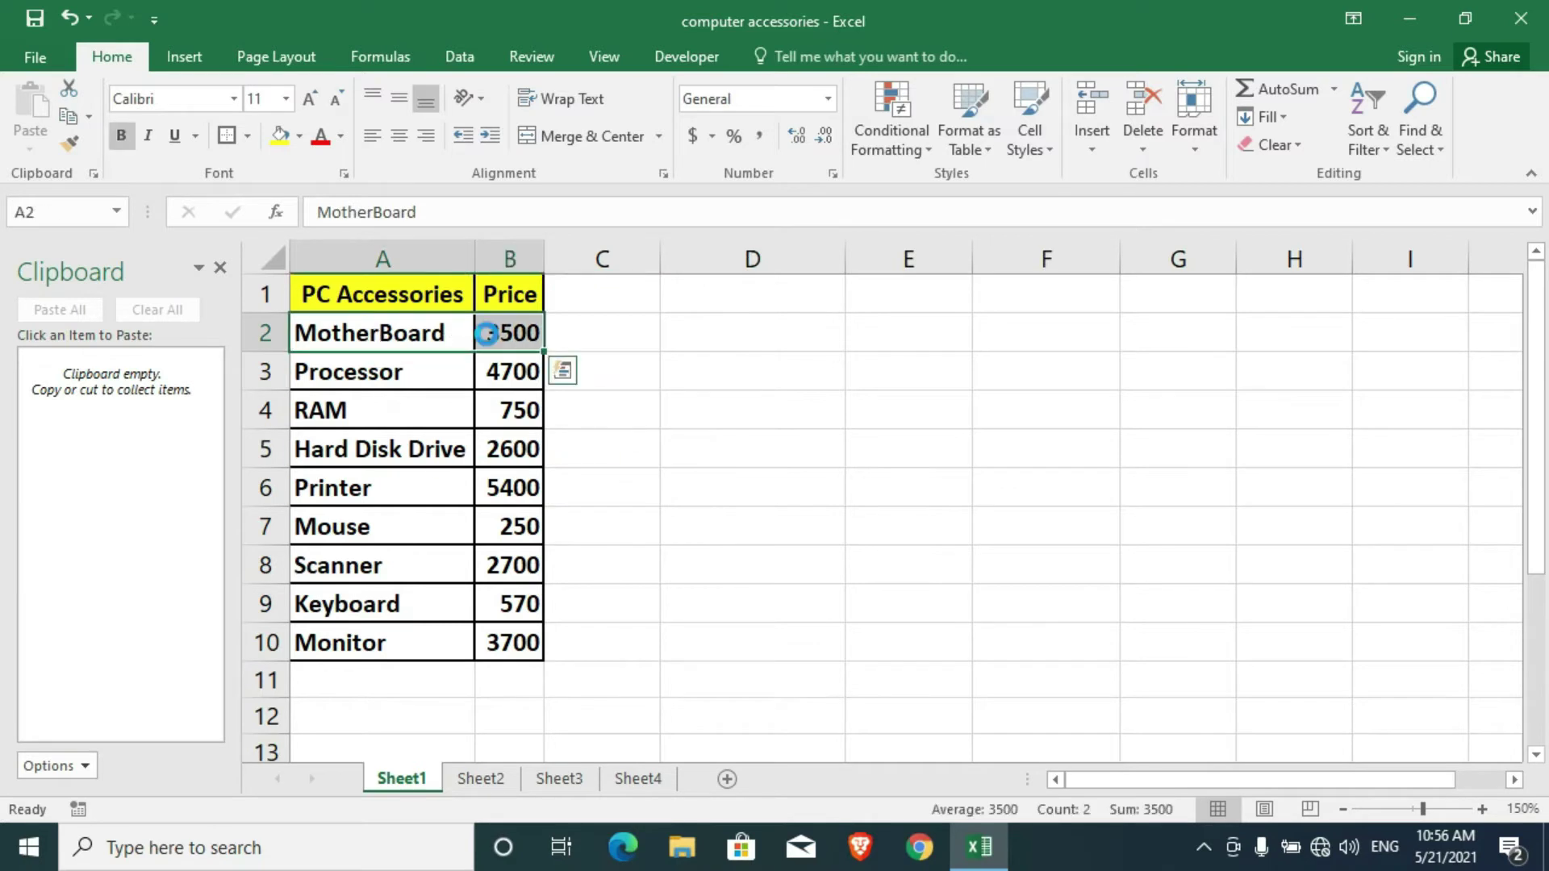
{"action": "key", "text": "ctrl+c"}
{"action": "left_click", "coordinate": [347, 373]}
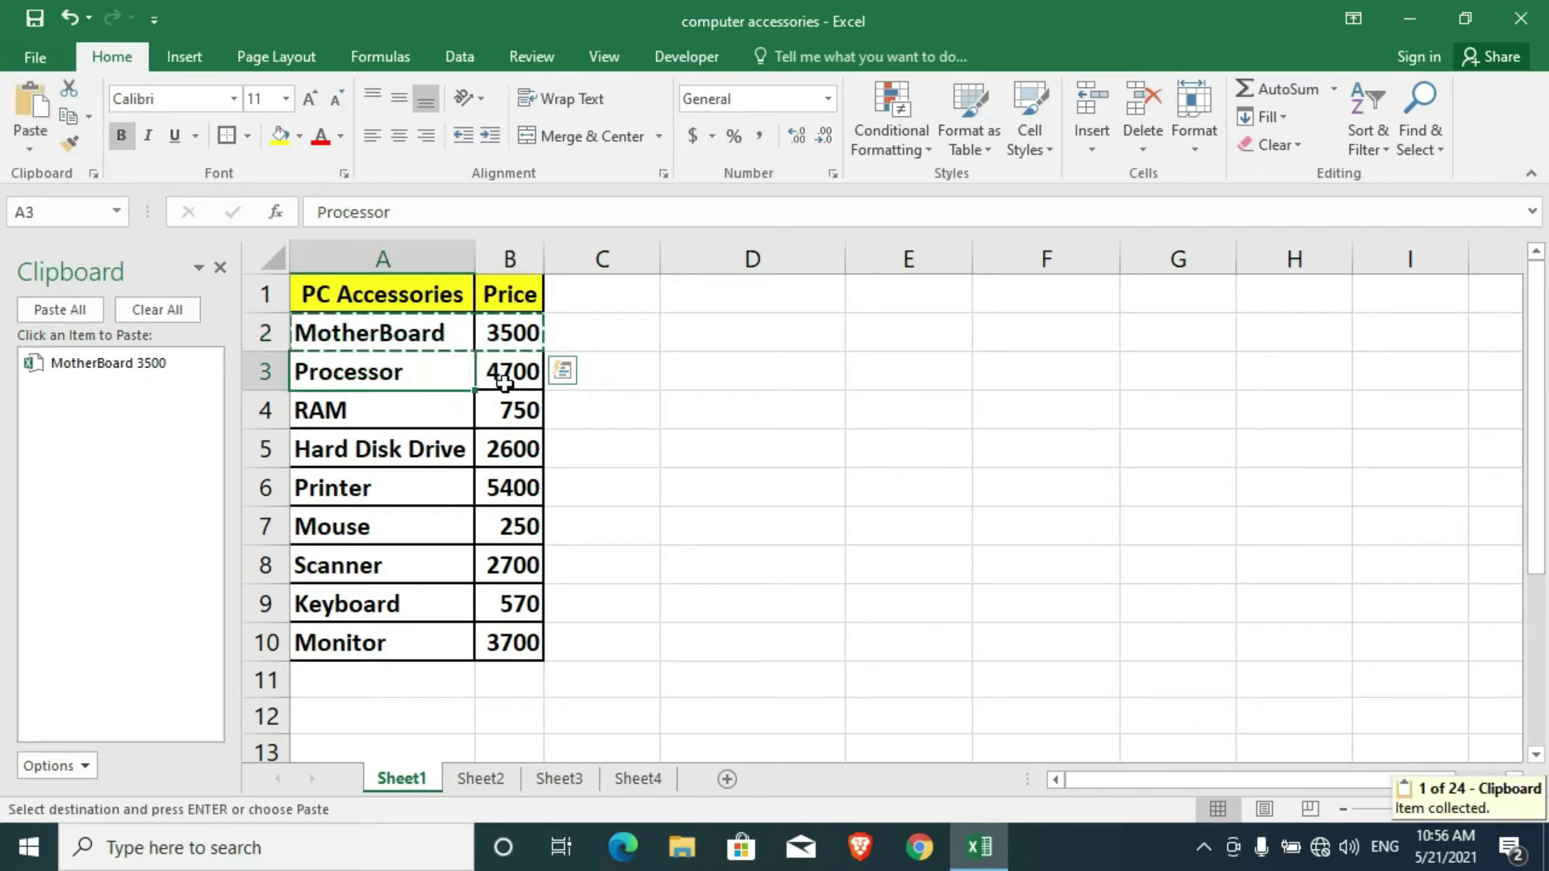
{"action": "left_click", "coordinate": [510, 369], "text": "shift"}
{"action": "key", "text": "ctrl+c"}
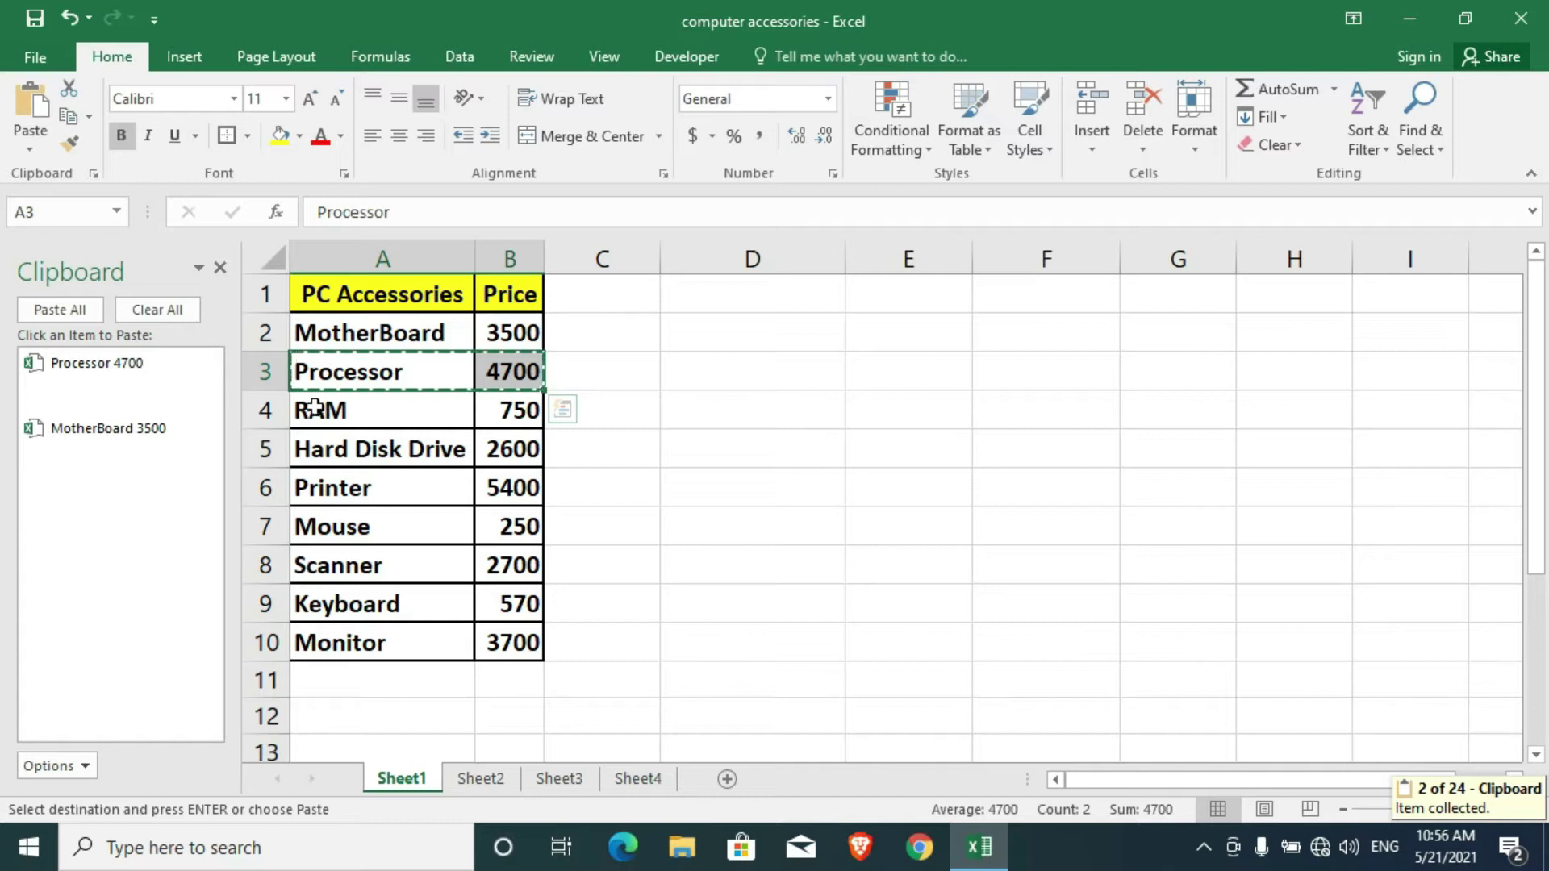
Step: Copy the RAM row and the Hard Disk Drive row with their prices to the Clipboard as separate items
{"action": "left_click", "coordinate": [446, 417]}
{"action": "left_click", "coordinate": [487, 425], "text": "shift"}
{"action": "key", "text": "ctrl+c"}
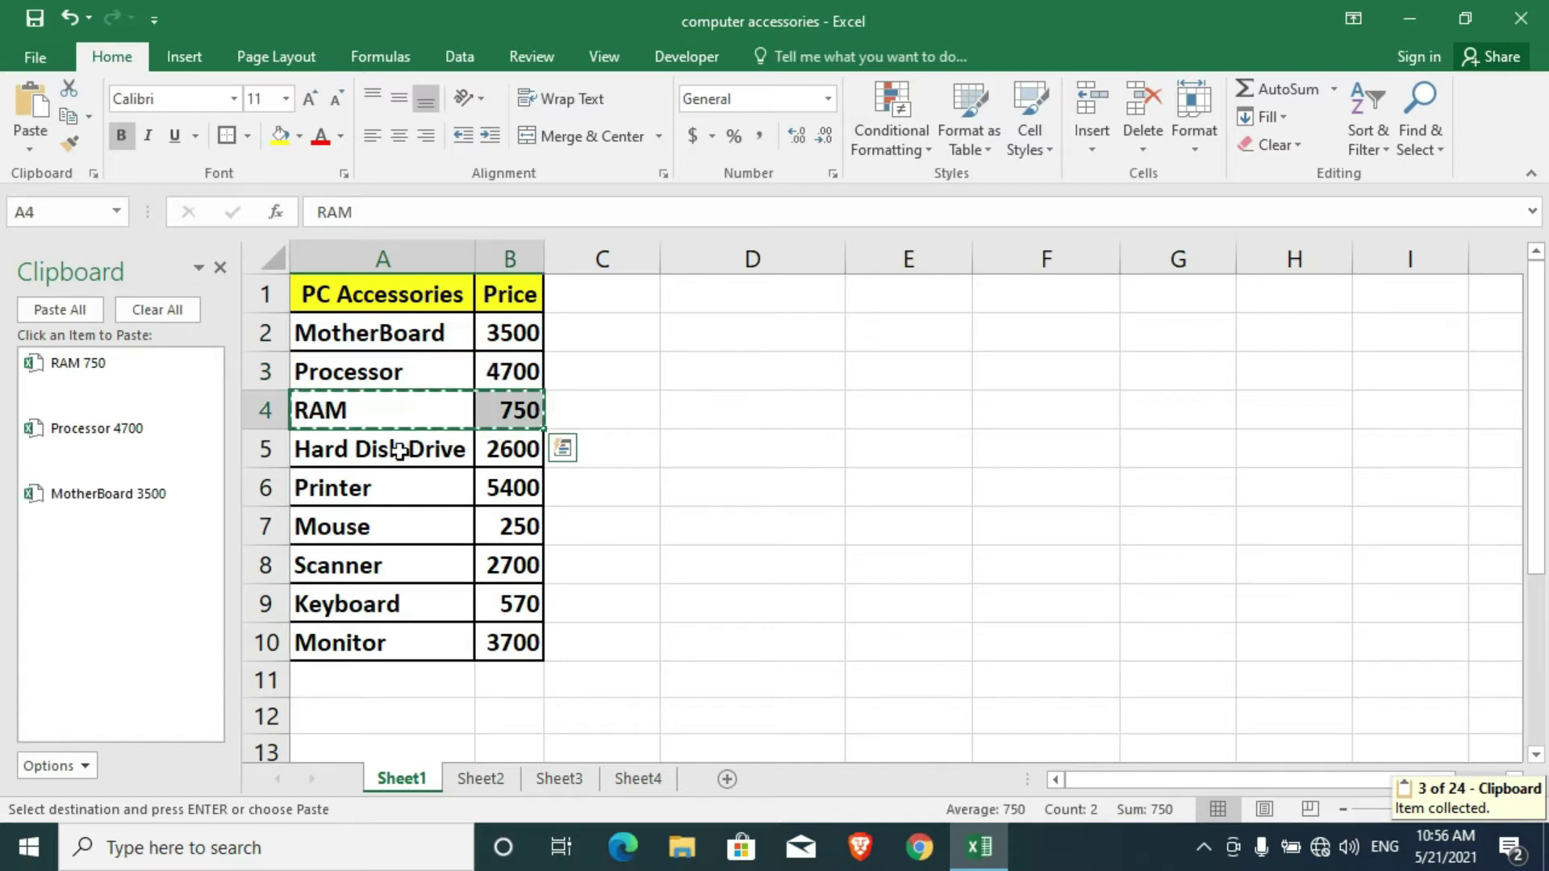
{"action": "left_click", "coordinate": [342, 458]}
{"action": "left_click", "coordinate": [506, 450], "text": "shift"}
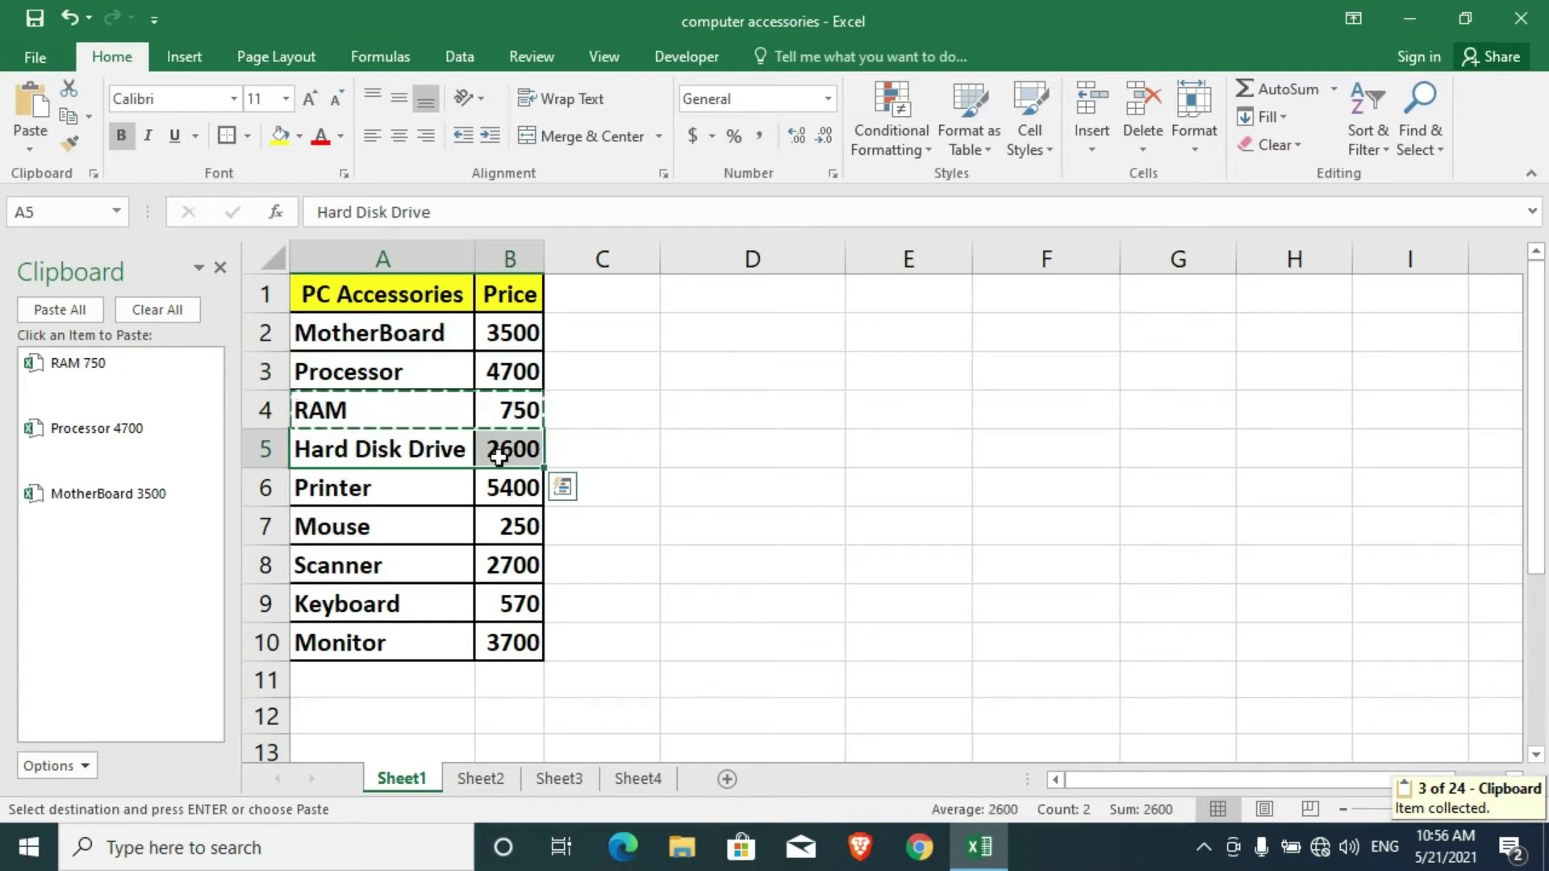
{"action": "key", "text": "ctrl+c"}
Step: Copy the Printer row and the Mouse row with their prices to the Clipboard as separate items
{"action": "left_click", "coordinate": [406, 496]}
{"action": "left_click", "coordinate": [491, 494], "text": "shift"}
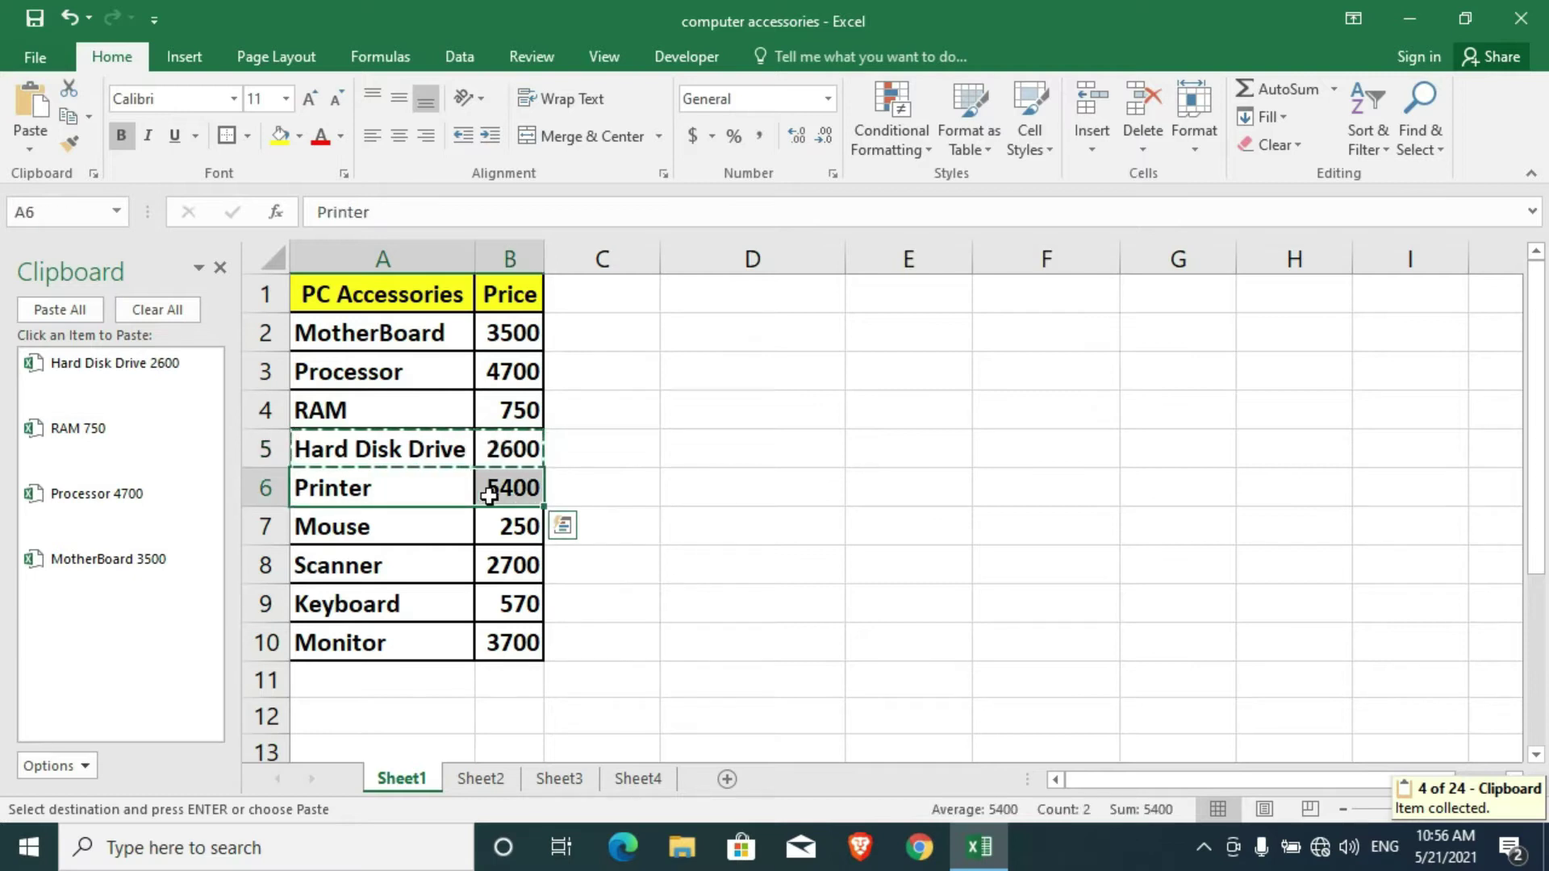
{"action": "key", "text": "ctrl+c"}
{"action": "left_click", "coordinate": [391, 541]}
{"action": "left_click", "coordinate": [511, 539], "text": "shift"}
{"action": "key", "text": "ctrl+c"}
Step: Copy the Scanner, Keyboard and Monitor rows with their prices to the Clipboard one by one, and end copy mode
{"action": "left_click", "coordinate": [400, 577]}
{"action": "left_click", "coordinate": [510, 569], "text": "shift"}
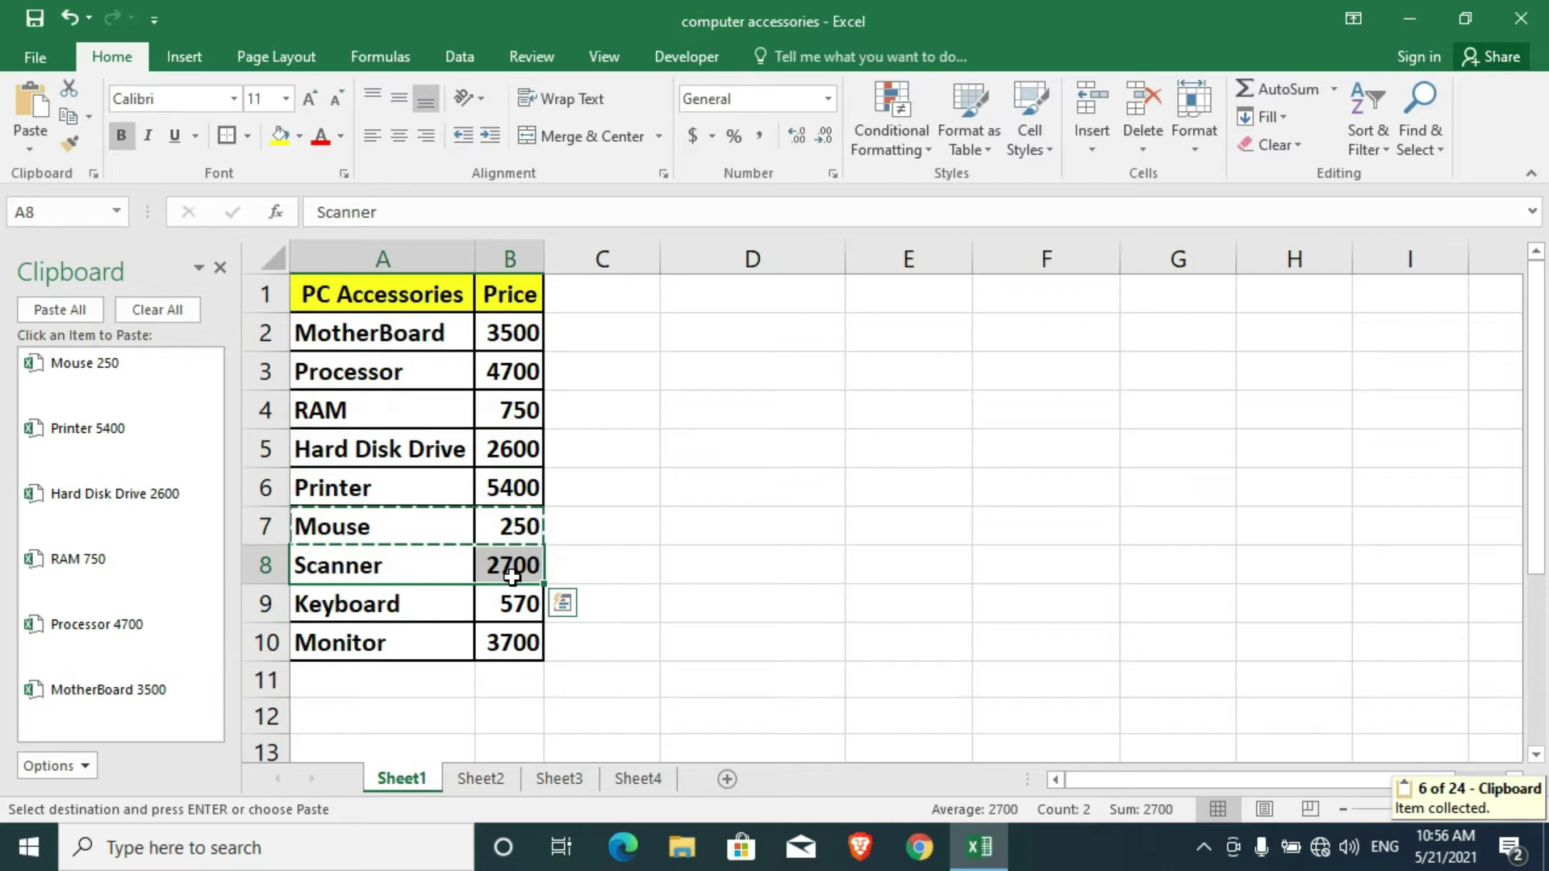
{"action": "key", "text": "ctrl+c"}
{"action": "left_click", "coordinate": [390, 619]}
{"action": "left_click", "coordinate": [510, 604], "text": "shift"}
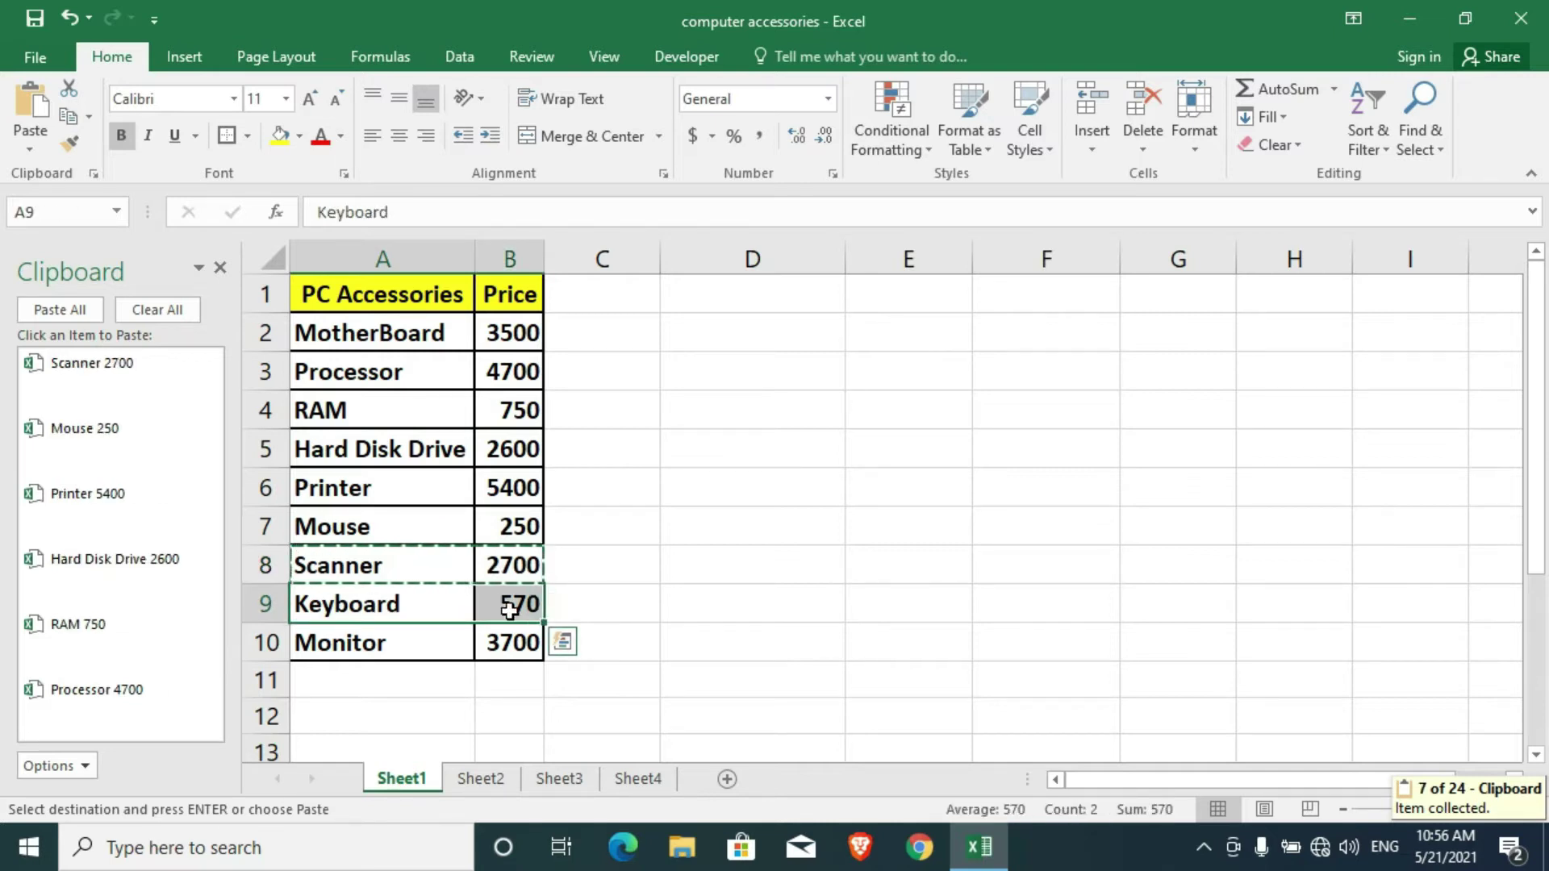
{"action": "key", "text": "ctrl+c"}
{"action": "left_click_drag", "start_coordinate": [402, 656], "coordinate": [508, 640]}
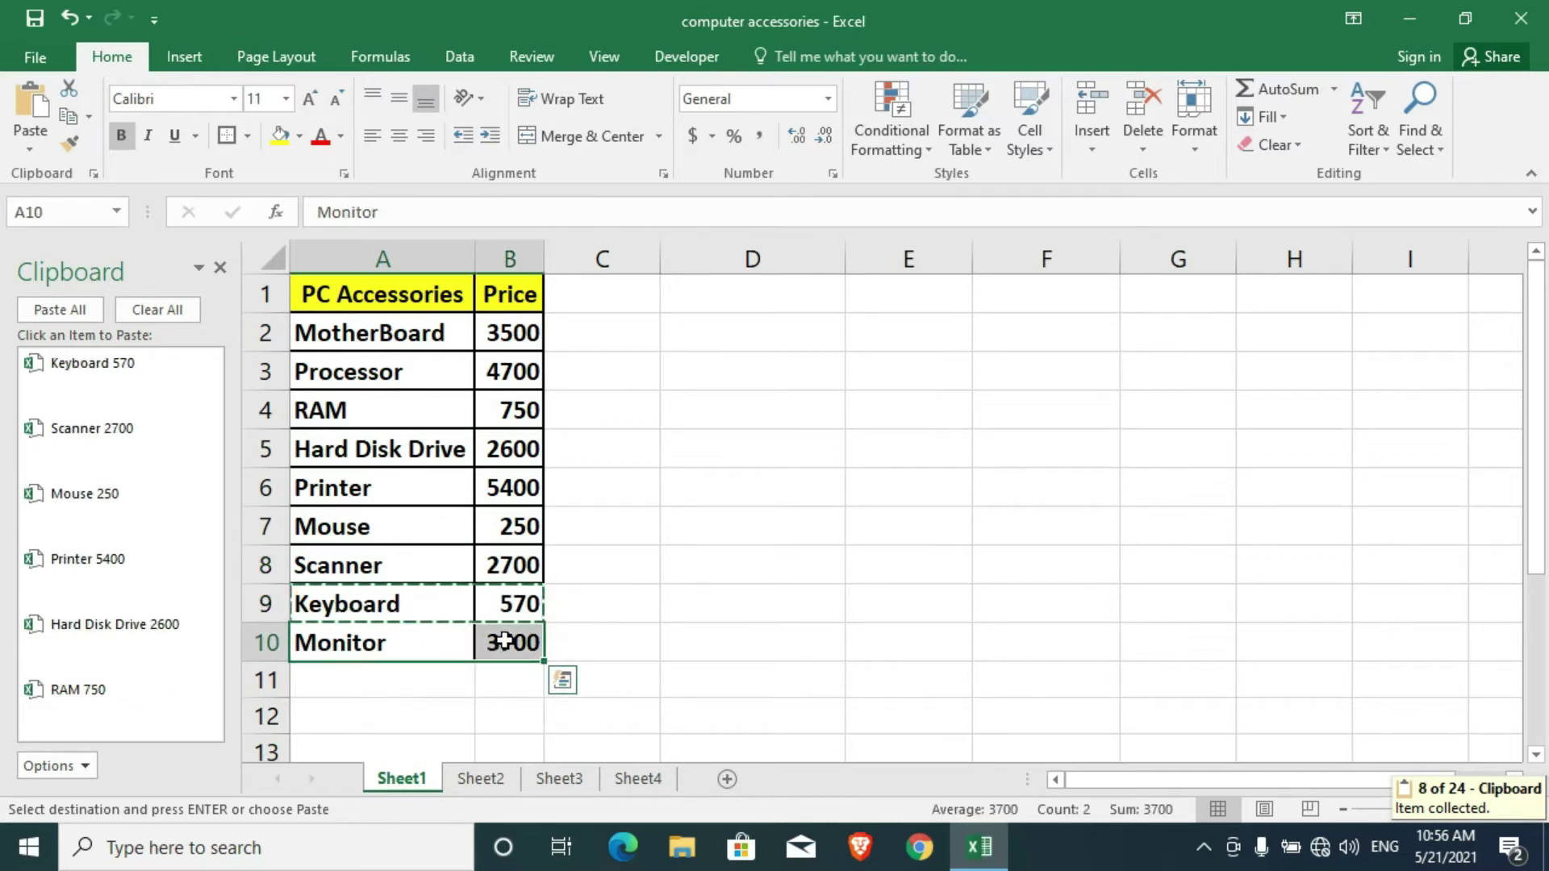
{"action": "key", "text": "ctrl+c"}
{"action": "key", "text": "Escape"}
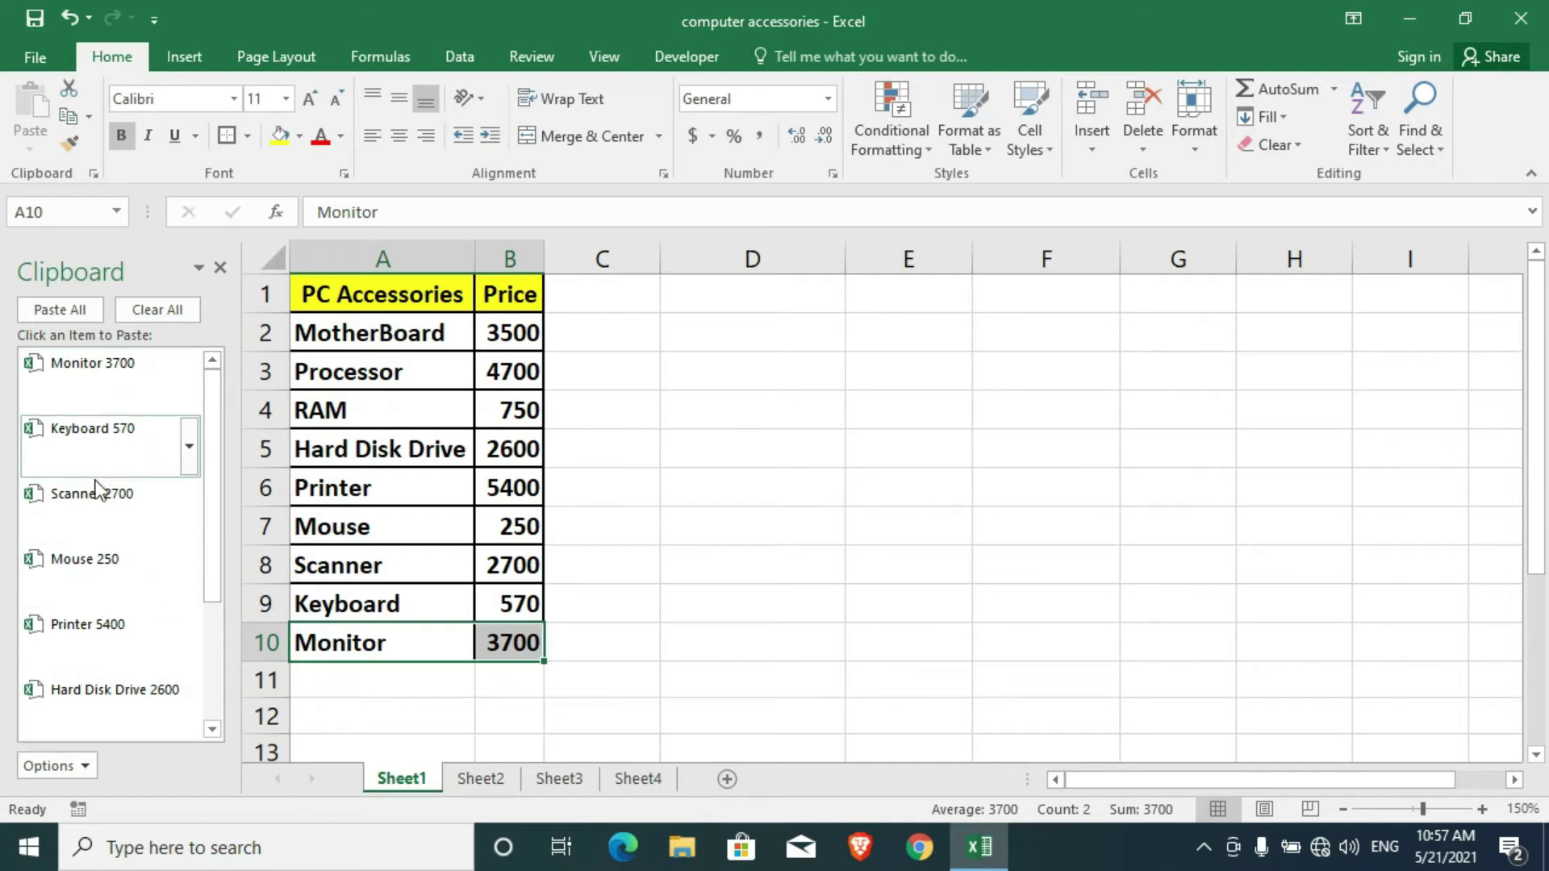
Step: Paste the collected MotherBoard, Processor, RAM and Hard Disk Drive items into A2:B5 on Sheet2, one per row
{"action": "left_click", "coordinate": [482, 784]}
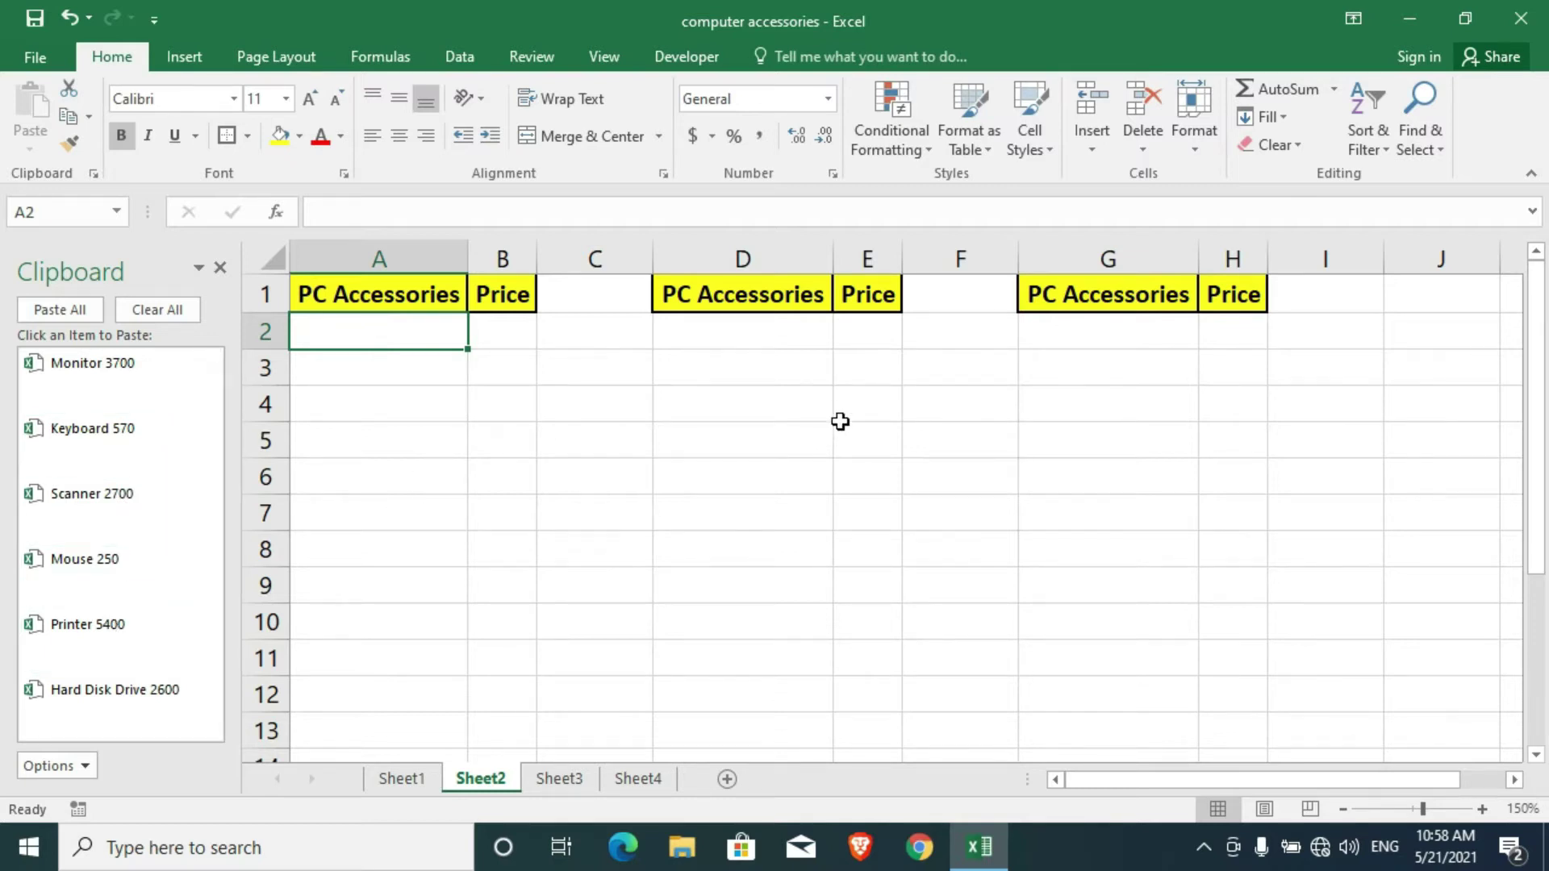
{"action": "scroll", "coordinate": [214, 608], "scroll_direction": "down", "scroll_amount": 3}
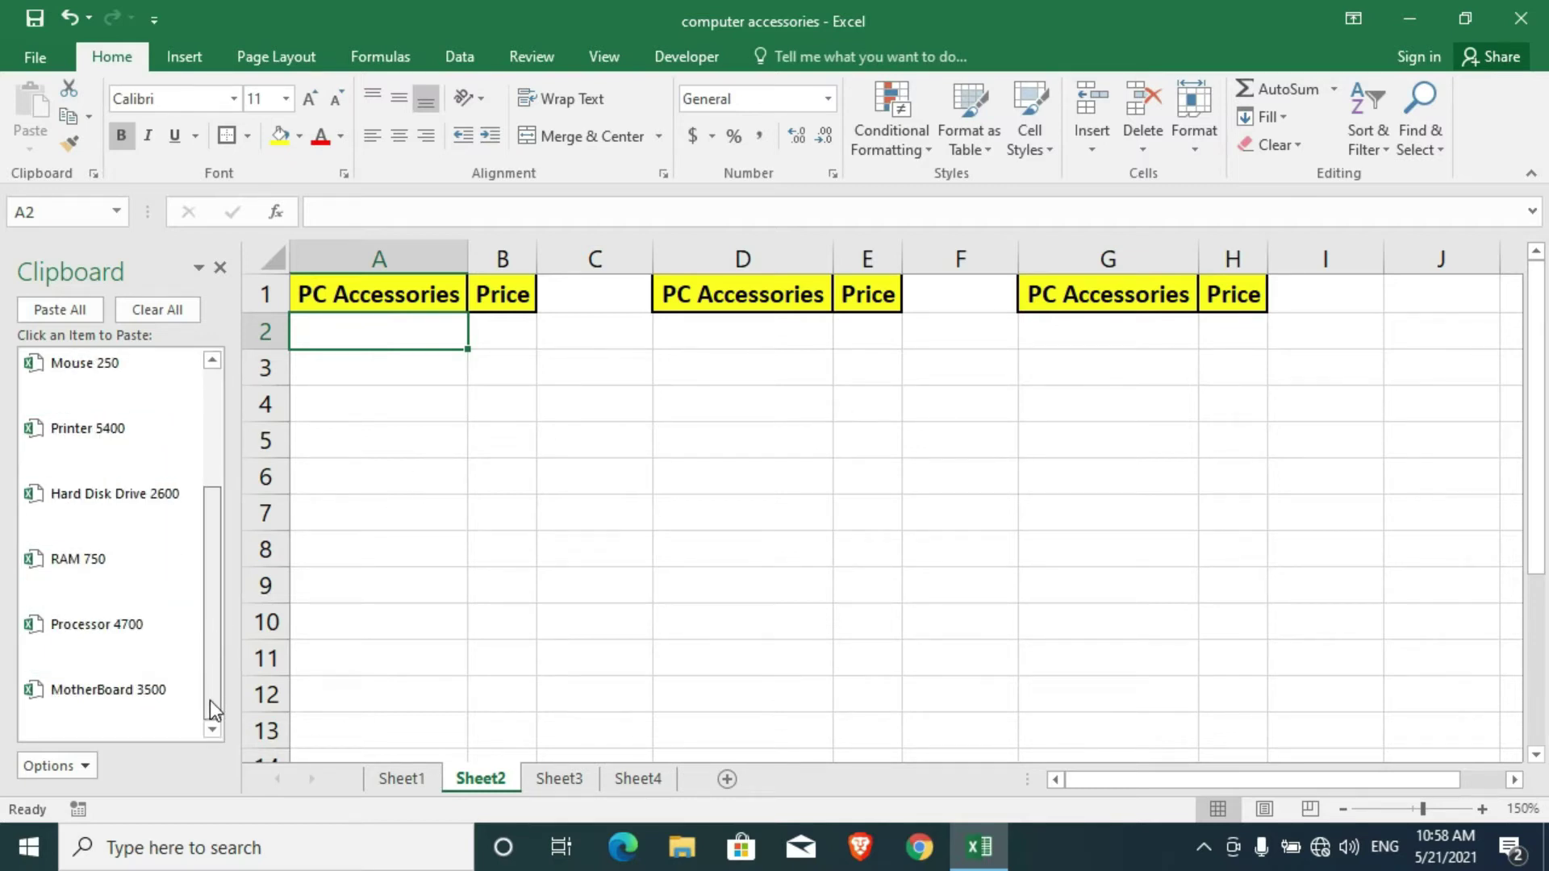
{"action": "left_click", "coordinate": [149, 695]}
{"action": "key", "text": "Down"}
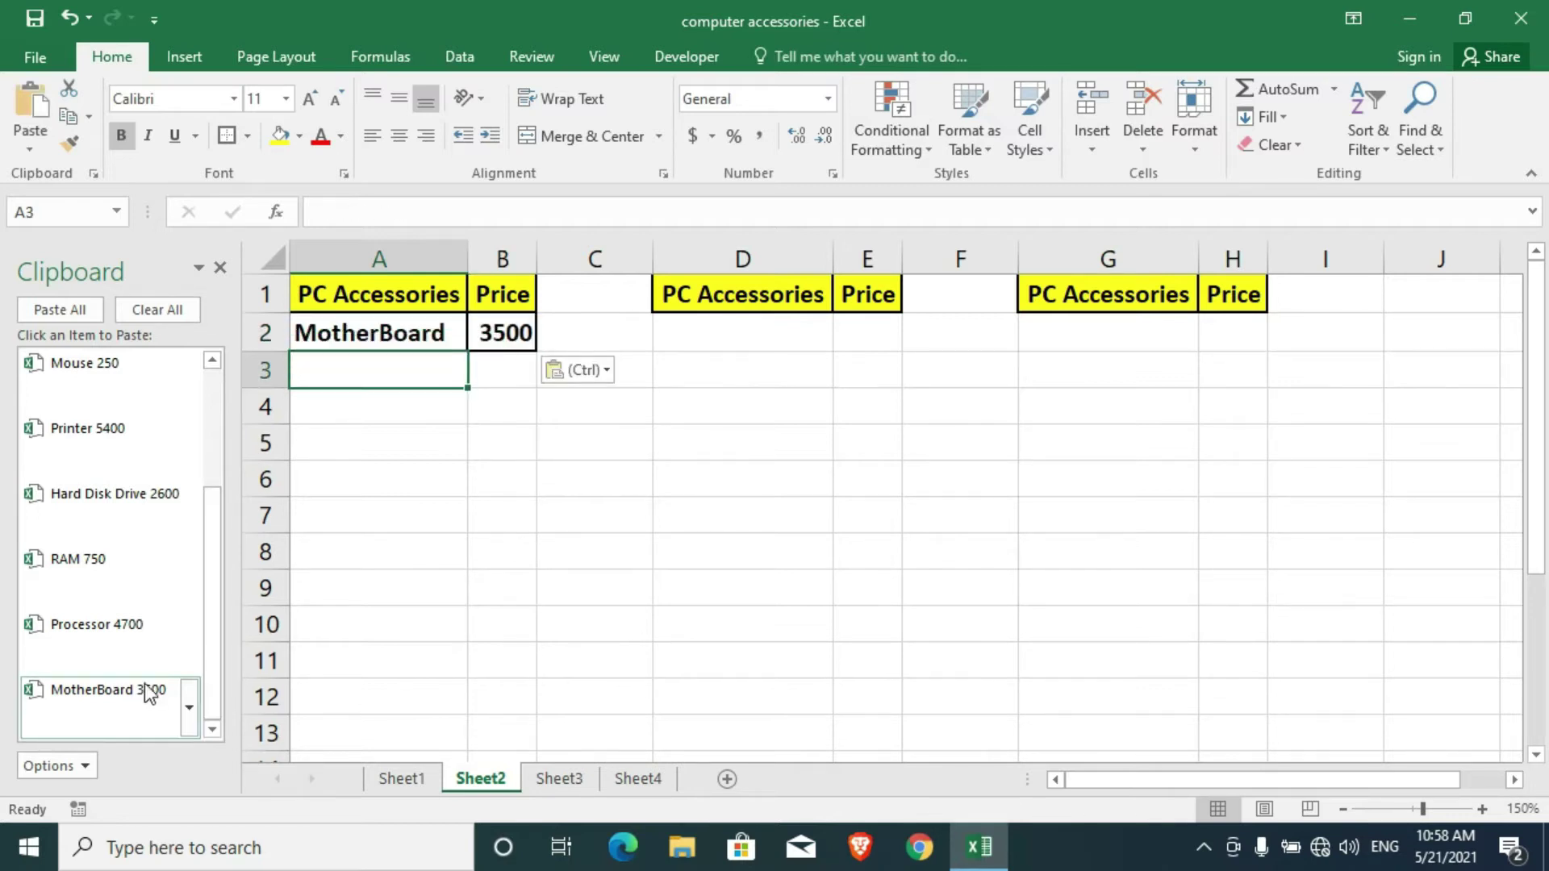
{"action": "left_click", "coordinate": [137, 637]}
{"action": "key", "text": "Down"}
{"action": "left_click", "coordinate": [139, 586]}
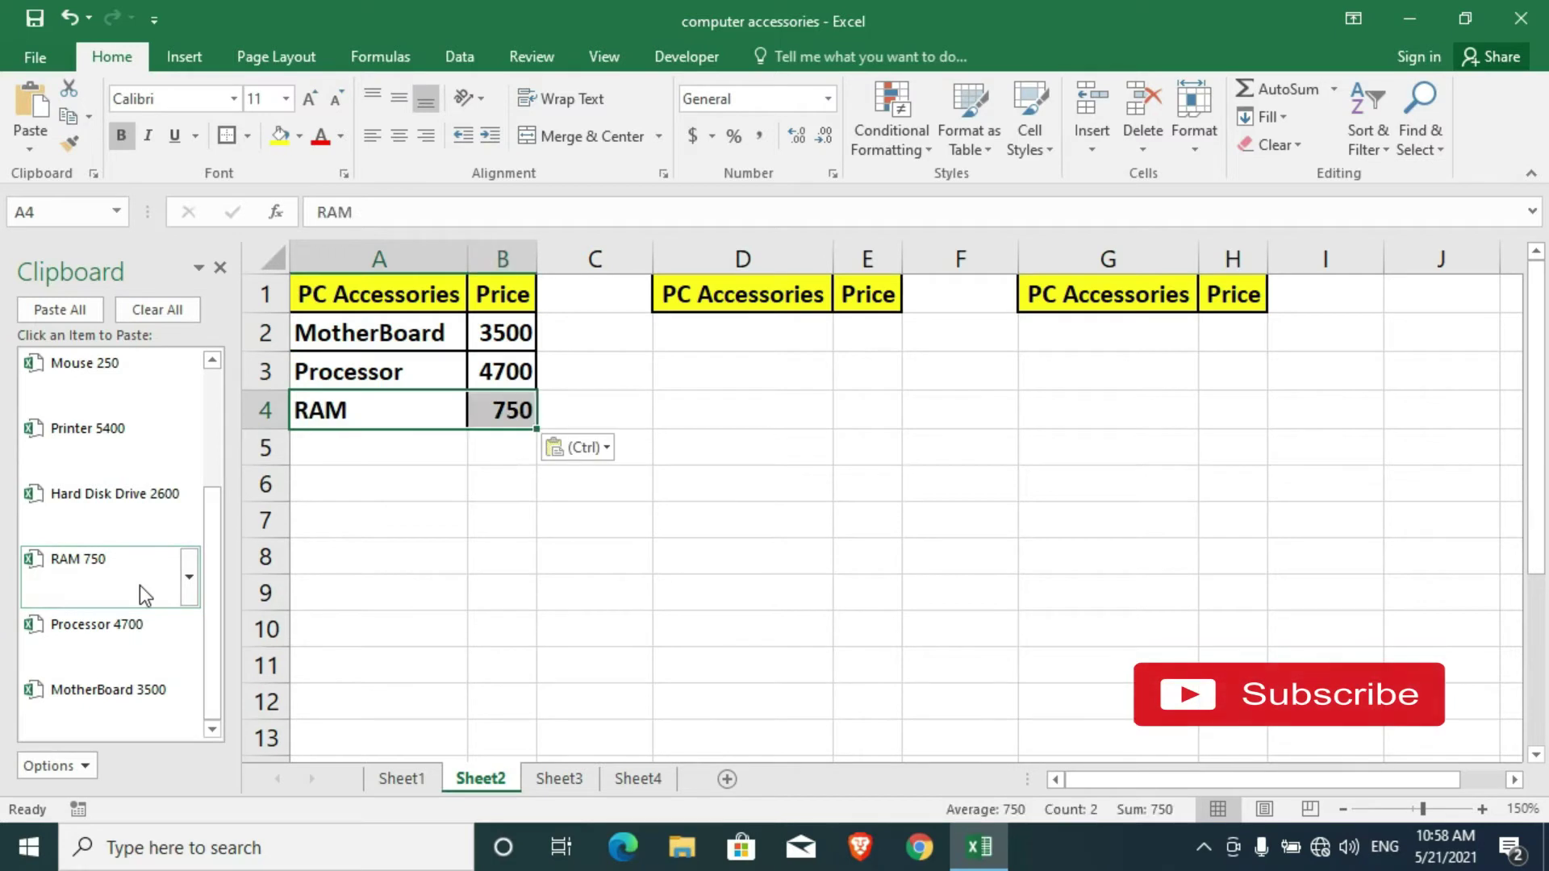
{"action": "key", "text": "Down"}
{"action": "left_click", "coordinate": [142, 505]}
{"action": "key", "text": "Down"}
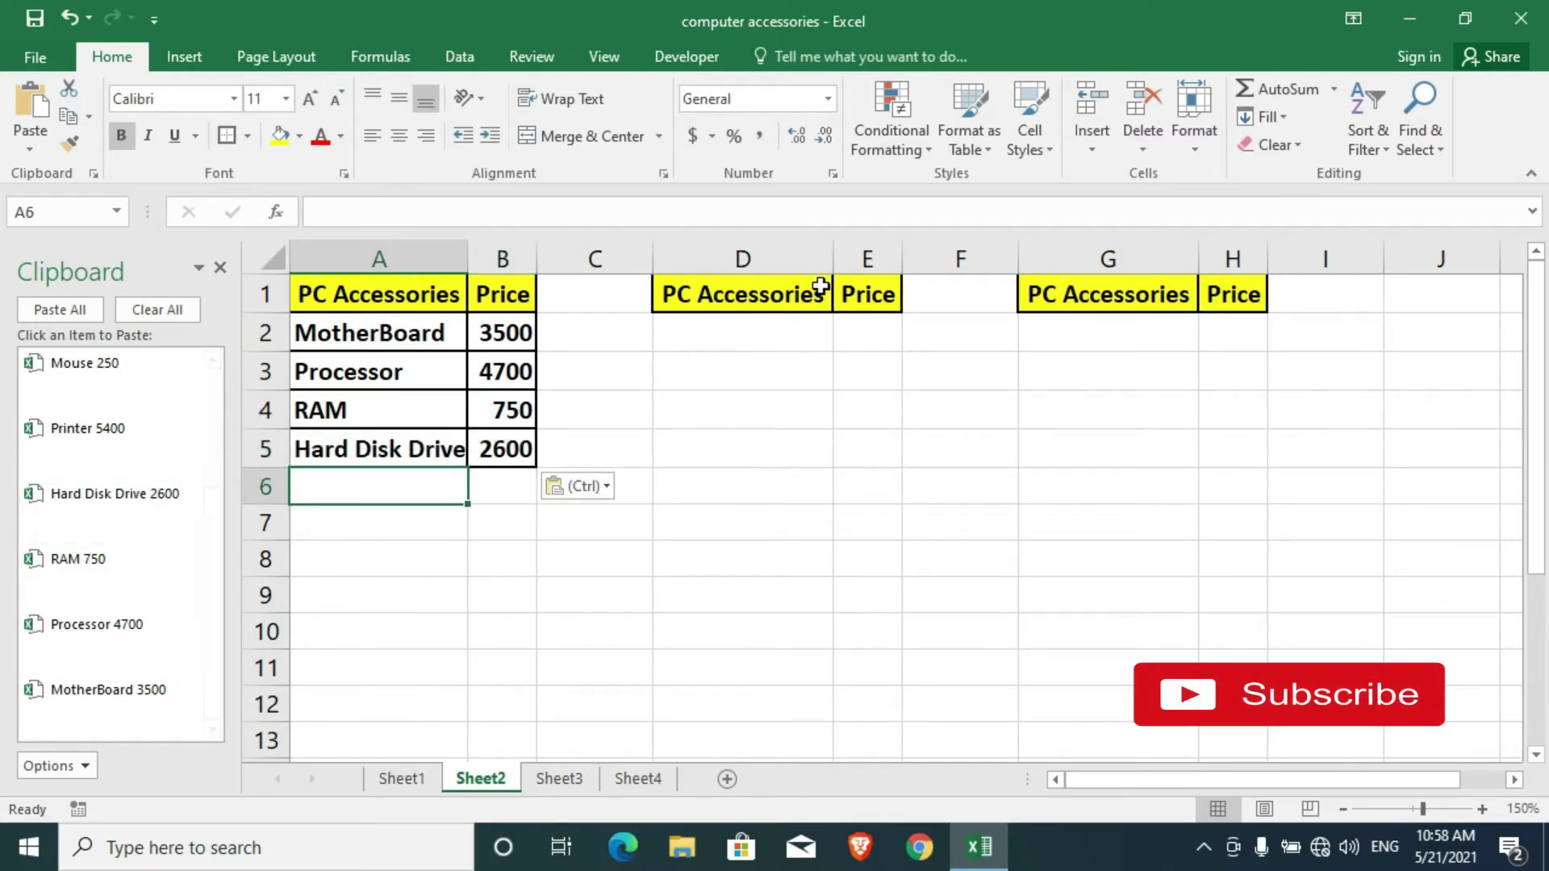
Step: Paste the collected Printer, Mouse, Scanner, Keyboard and Monitor items into the second table, D2:E6, one per row
{"action": "left_click", "coordinate": [765, 331]}
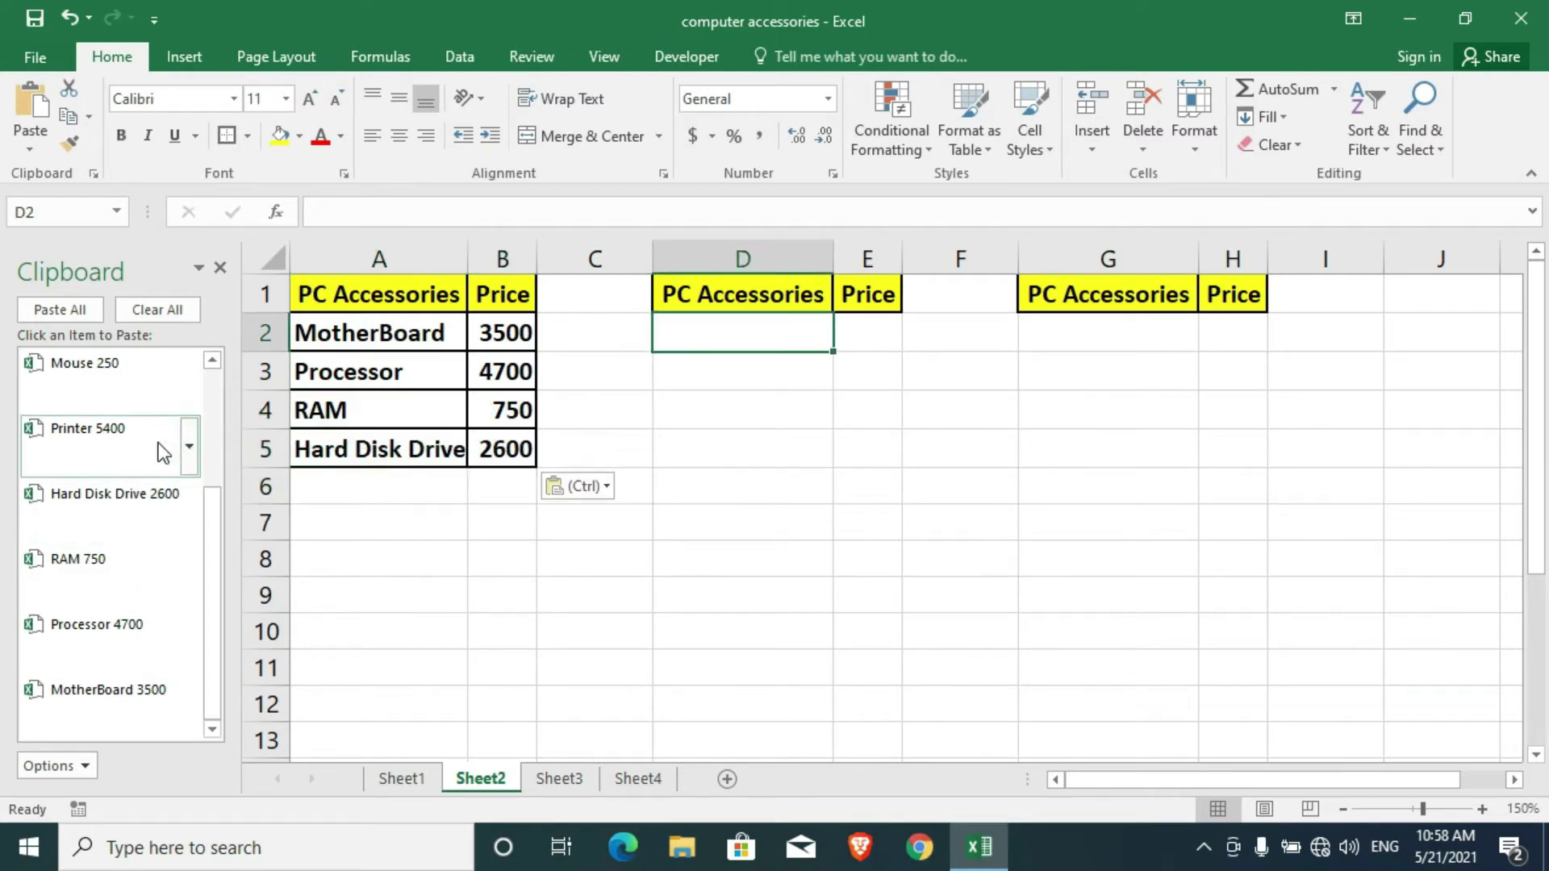
{"action": "left_click", "coordinate": [163, 452]}
{"action": "key", "text": "Down"}
{"action": "left_click", "coordinate": [153, 387]}
{"action": "key", "text": "Down"}
{"action": "scroll", "coordinate": [214, 364], "scroll_direction": "up", "scroll_amount": 3}
{"action": "left_click", "coordinate": [100, 508]}
{"action": "key", "text": "Down"}
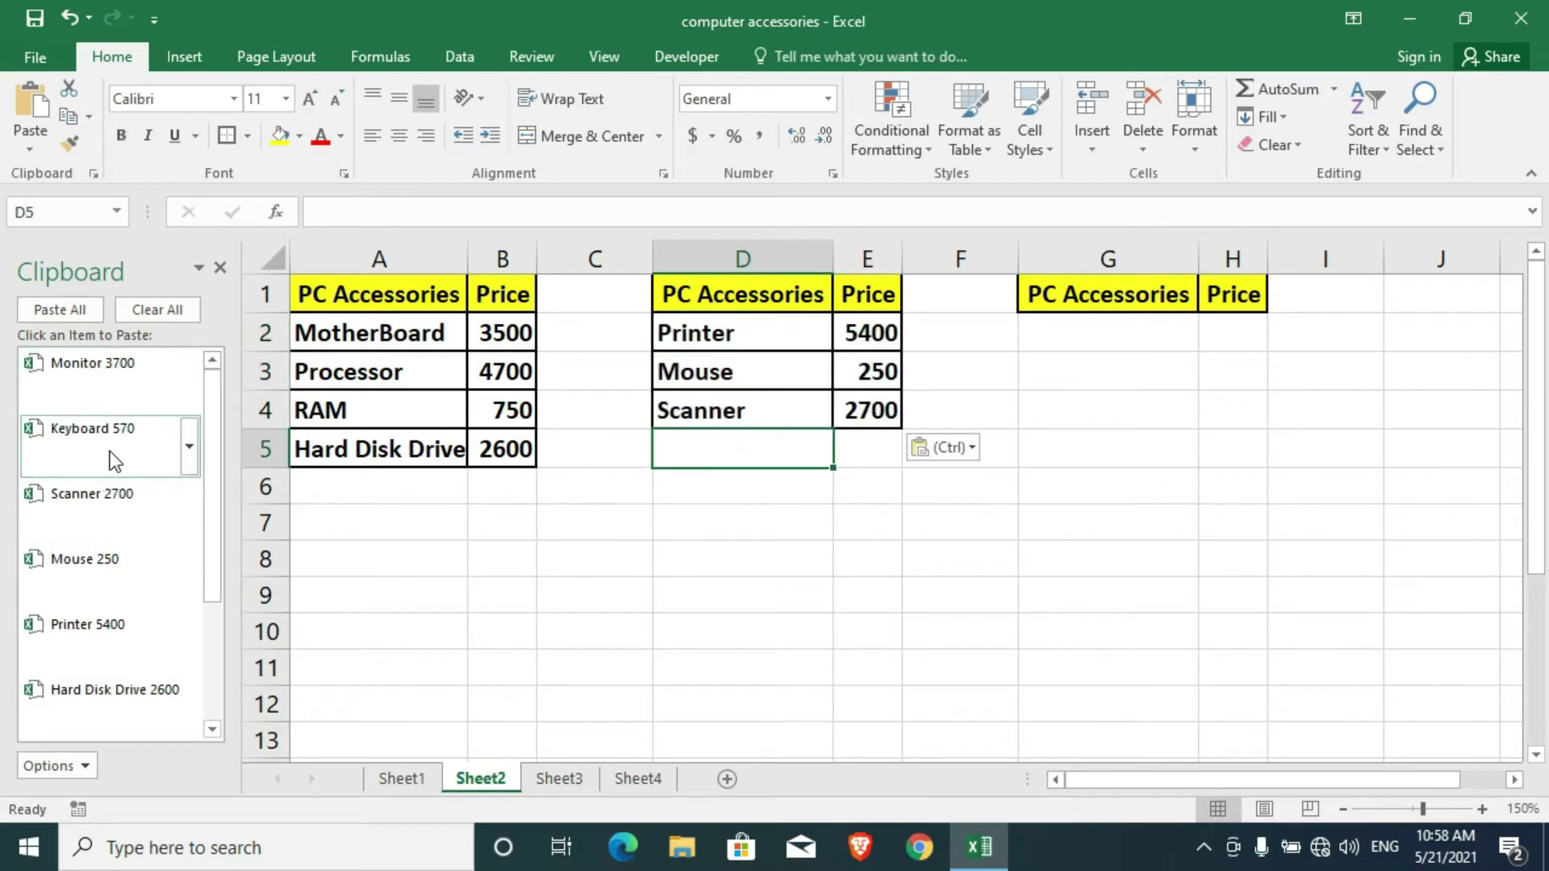
{"action": "left_click", "coordinate": [109, 449]}
{"action": "key", "text": "Down"}
{"action": "left_click", "coordinate": [129, 399]}
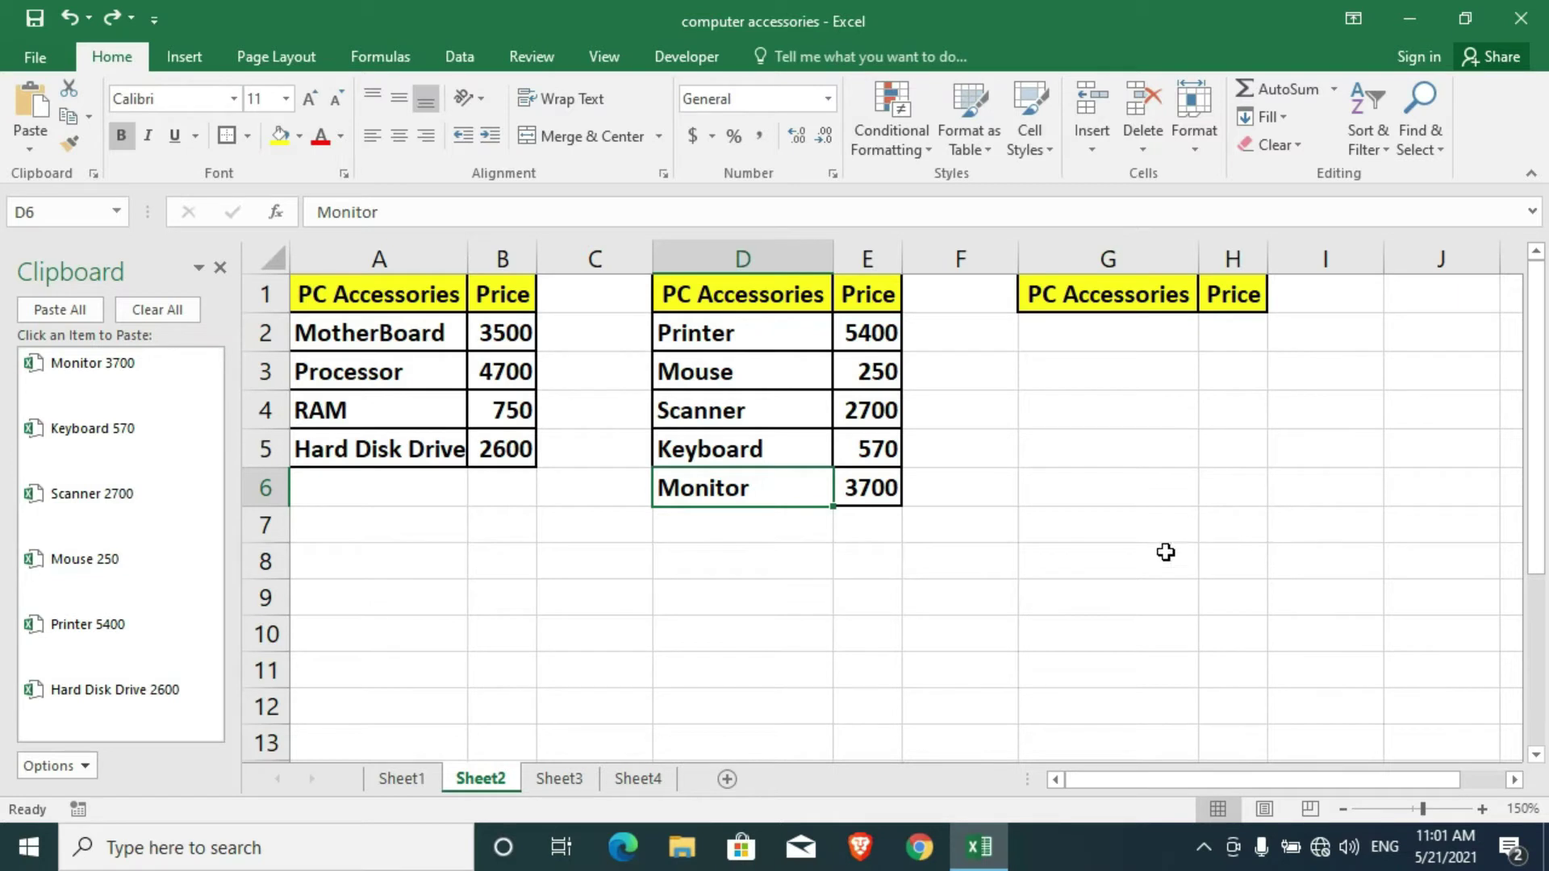
Step: Paste the collected Keyboard, Mouse, RAM and MotherBoard items into the third table, G2:H5, one per row
{"action": "left_click", "coordinate": [1097, 332]}
{"action": "left_click", "coordinate": [113, 439]}
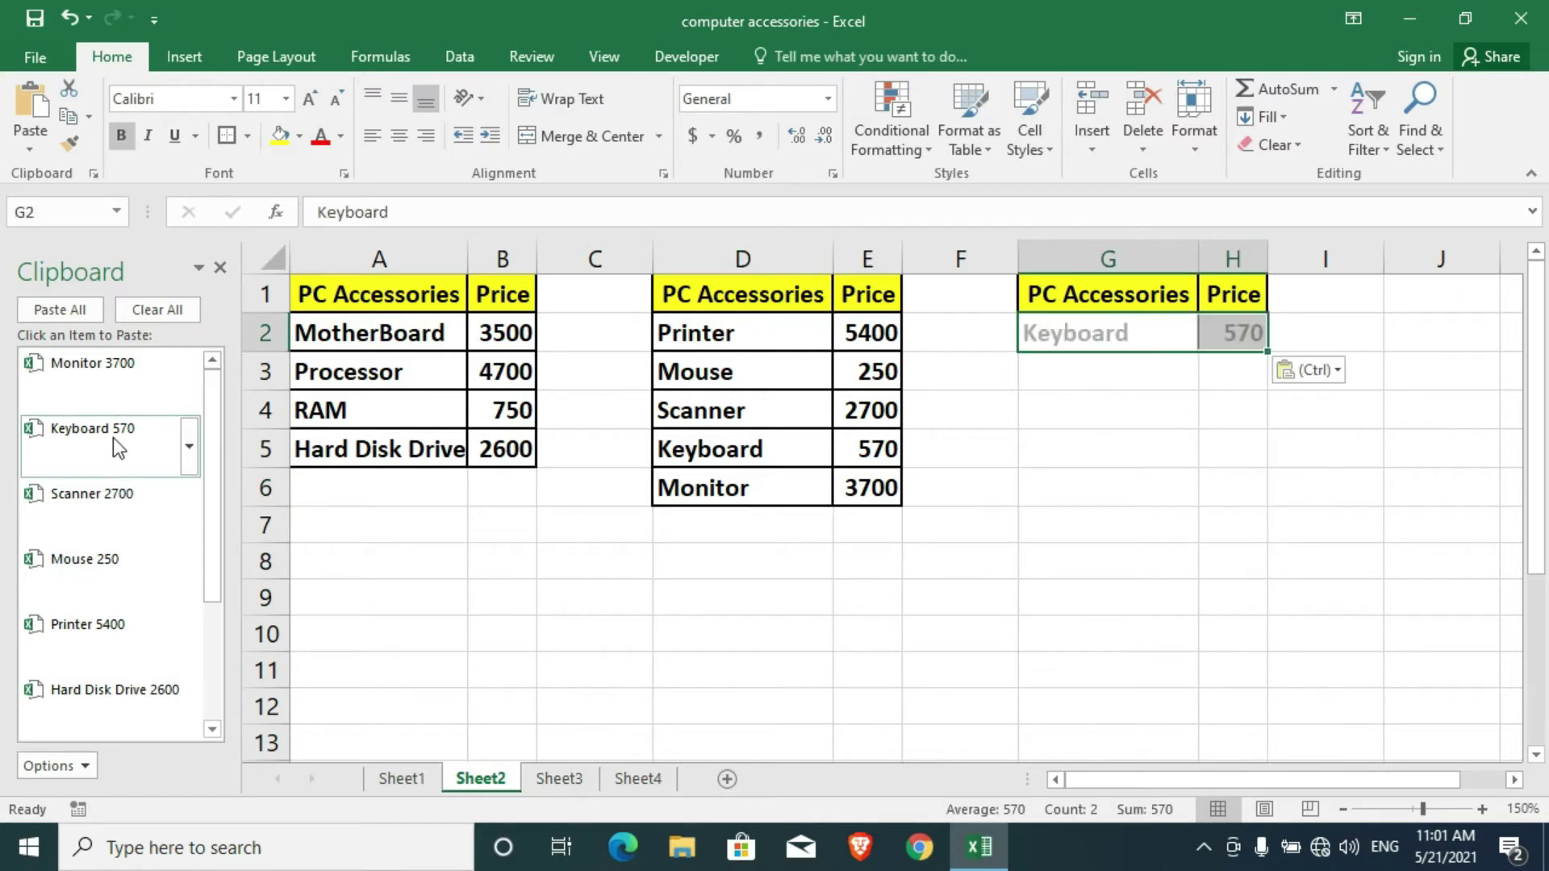
{"action": "key", "text": "Down"}
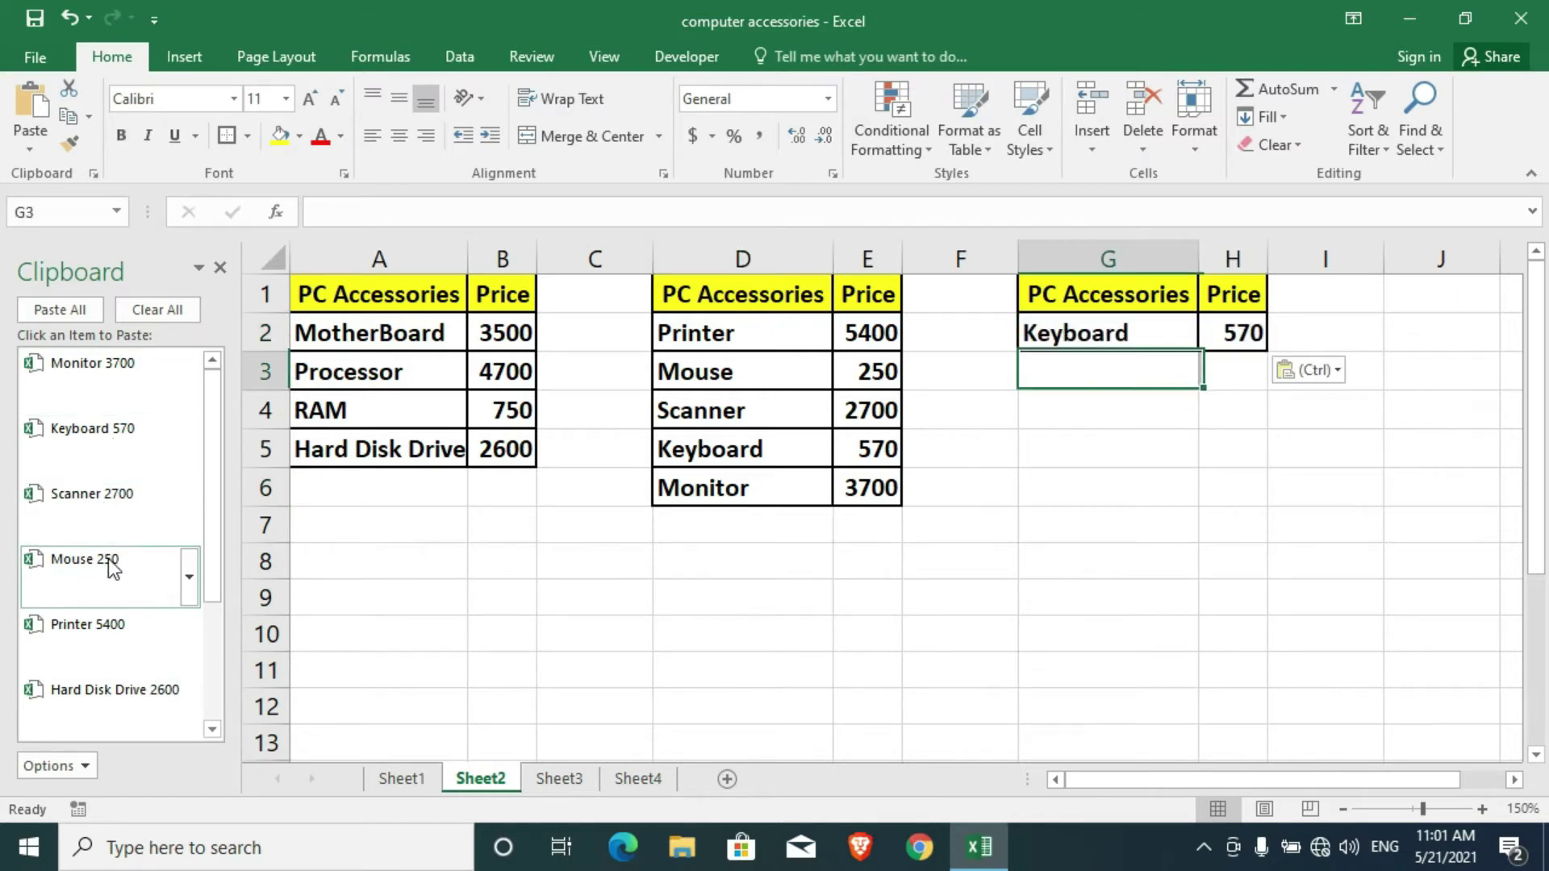
{"action": "left_click", "coordinate": [113, 568]}
{"action": "key", "text": "Down"}
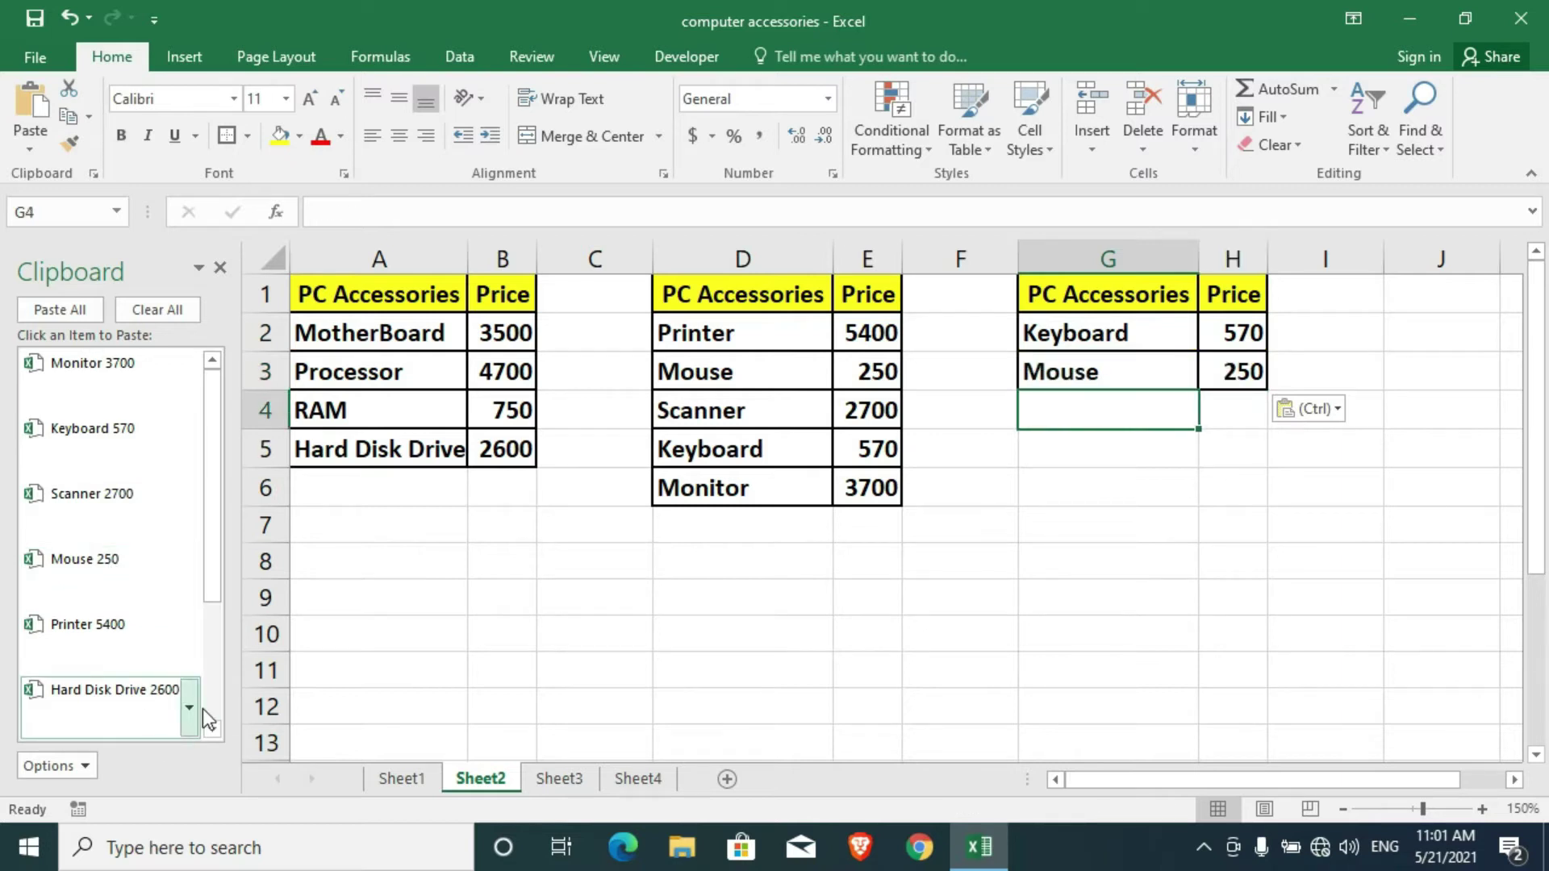
{"action": "left_click", "coordinate": [211, 730]}
{"action": "left_click", "coordinate": [211, 730]}
{"action": "left_click", "coordinate": [211, 730]}
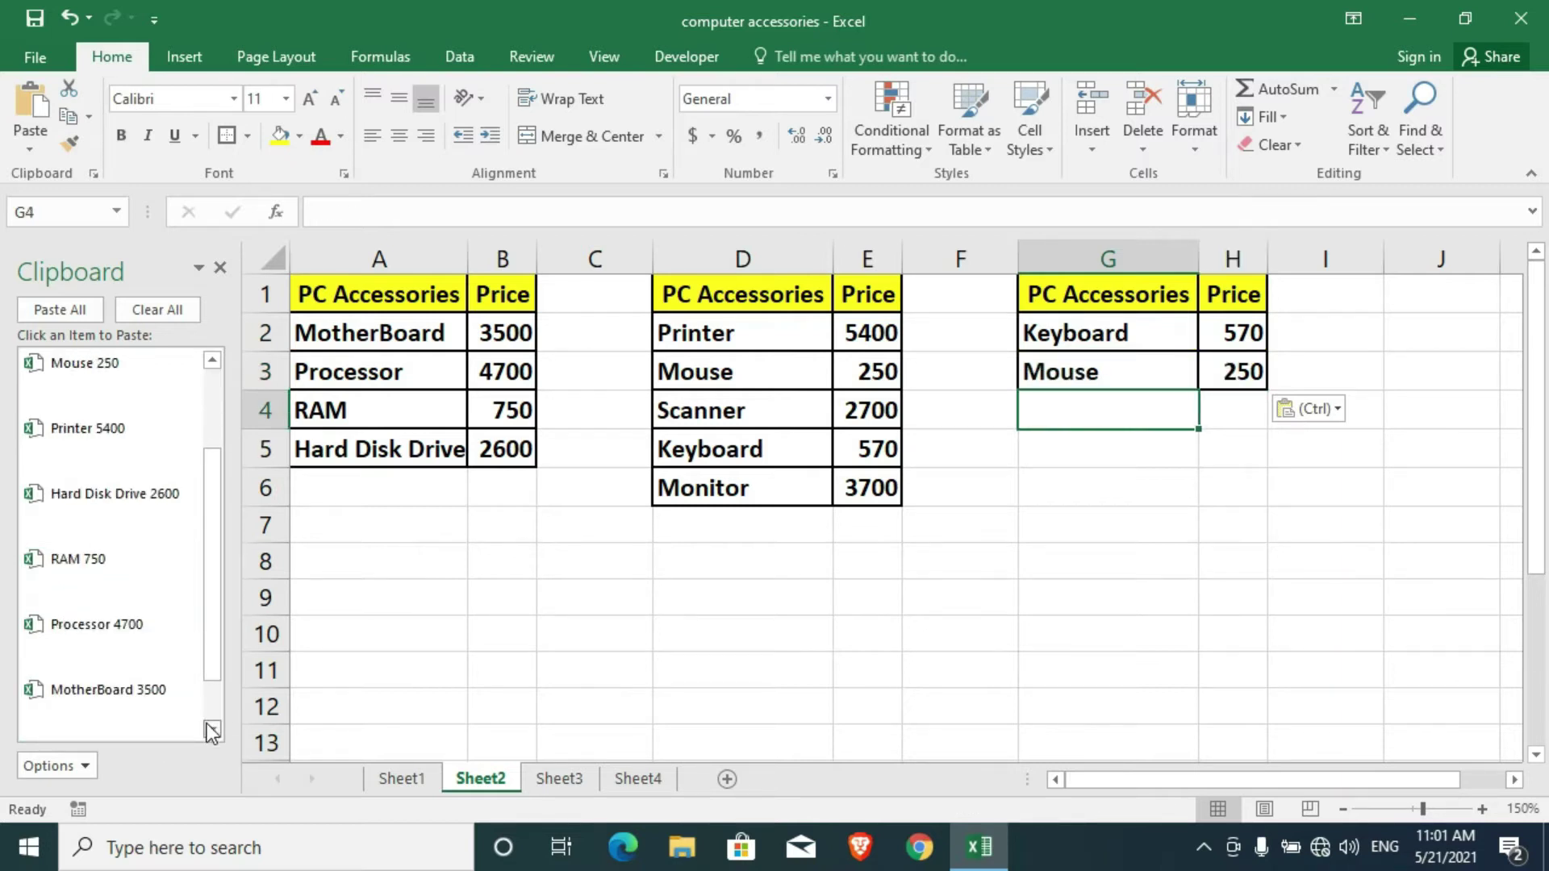
{"action": "left_click", "coordinate": [123, 594]}
{"action": "key", "text": "Down"}
{"action": "left_click", "coordinate": [122, 699]}
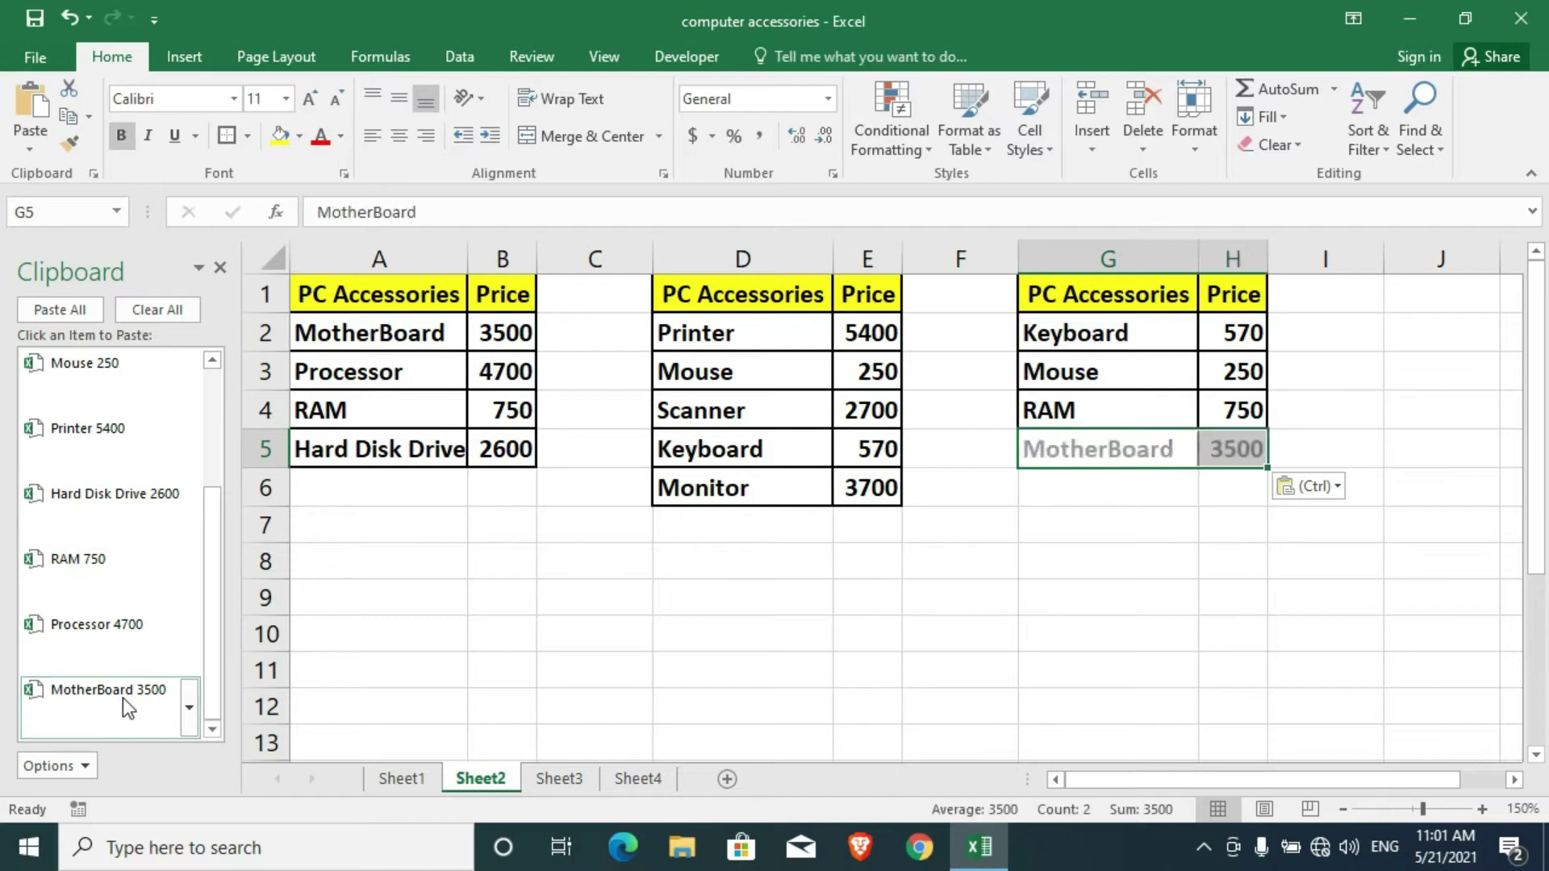
{"action": "key", "text": "Down"}
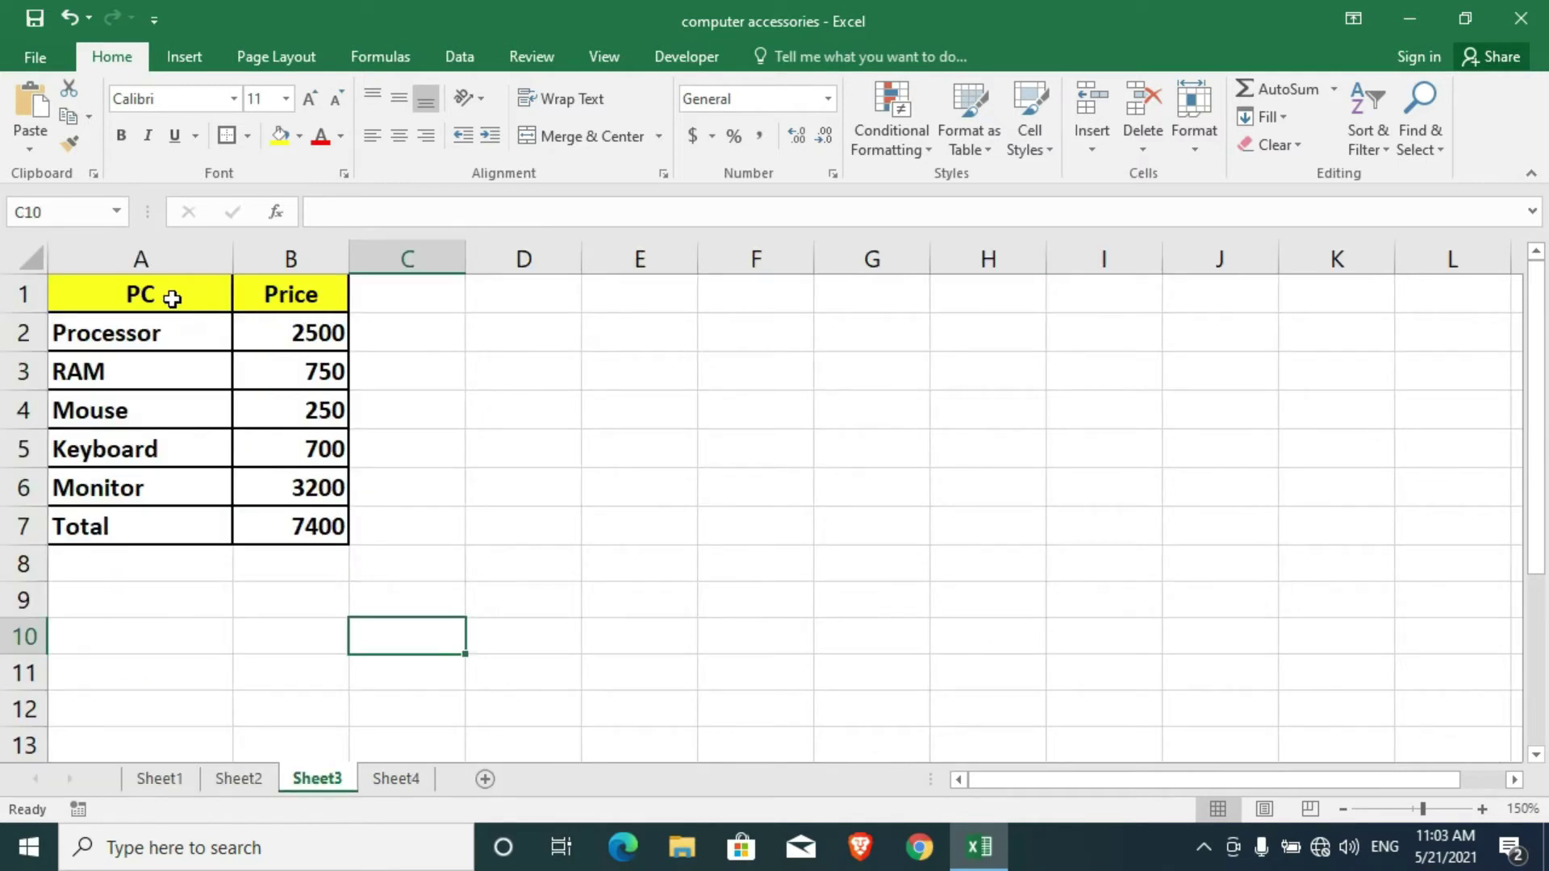
Step: Try copying the PC table A1:B7 to D1 with a regular paste, compare the total's formula with the original, and undo the paste
{"action": "left_click_drag", "start_coordinate": [169, 294], "coordinate": [256, 522]}
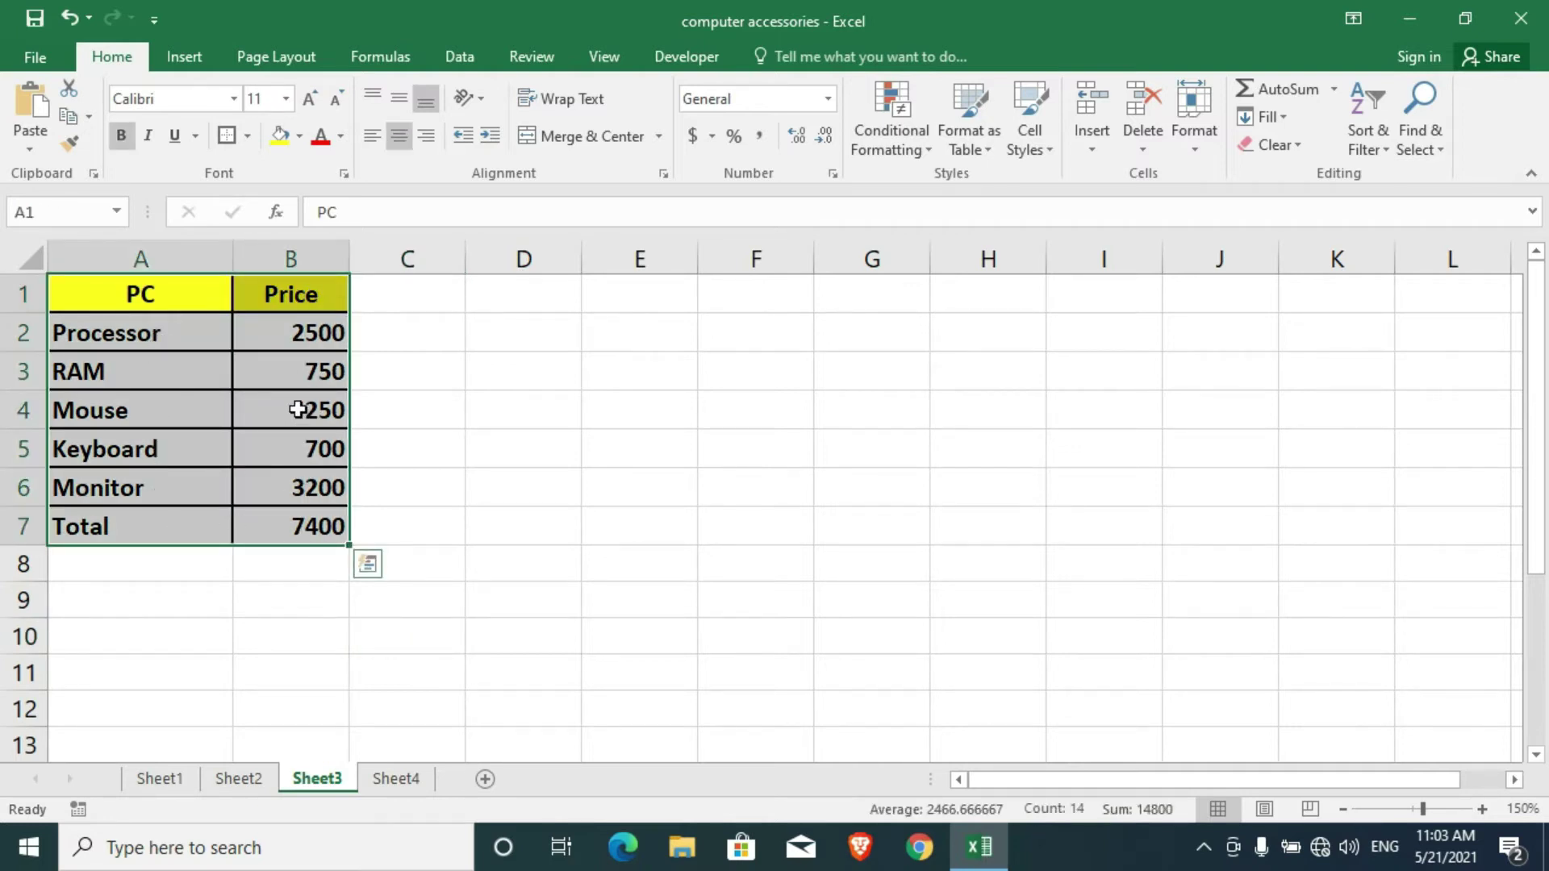
{"action": "left_click", "coordinate": [309, 537]}
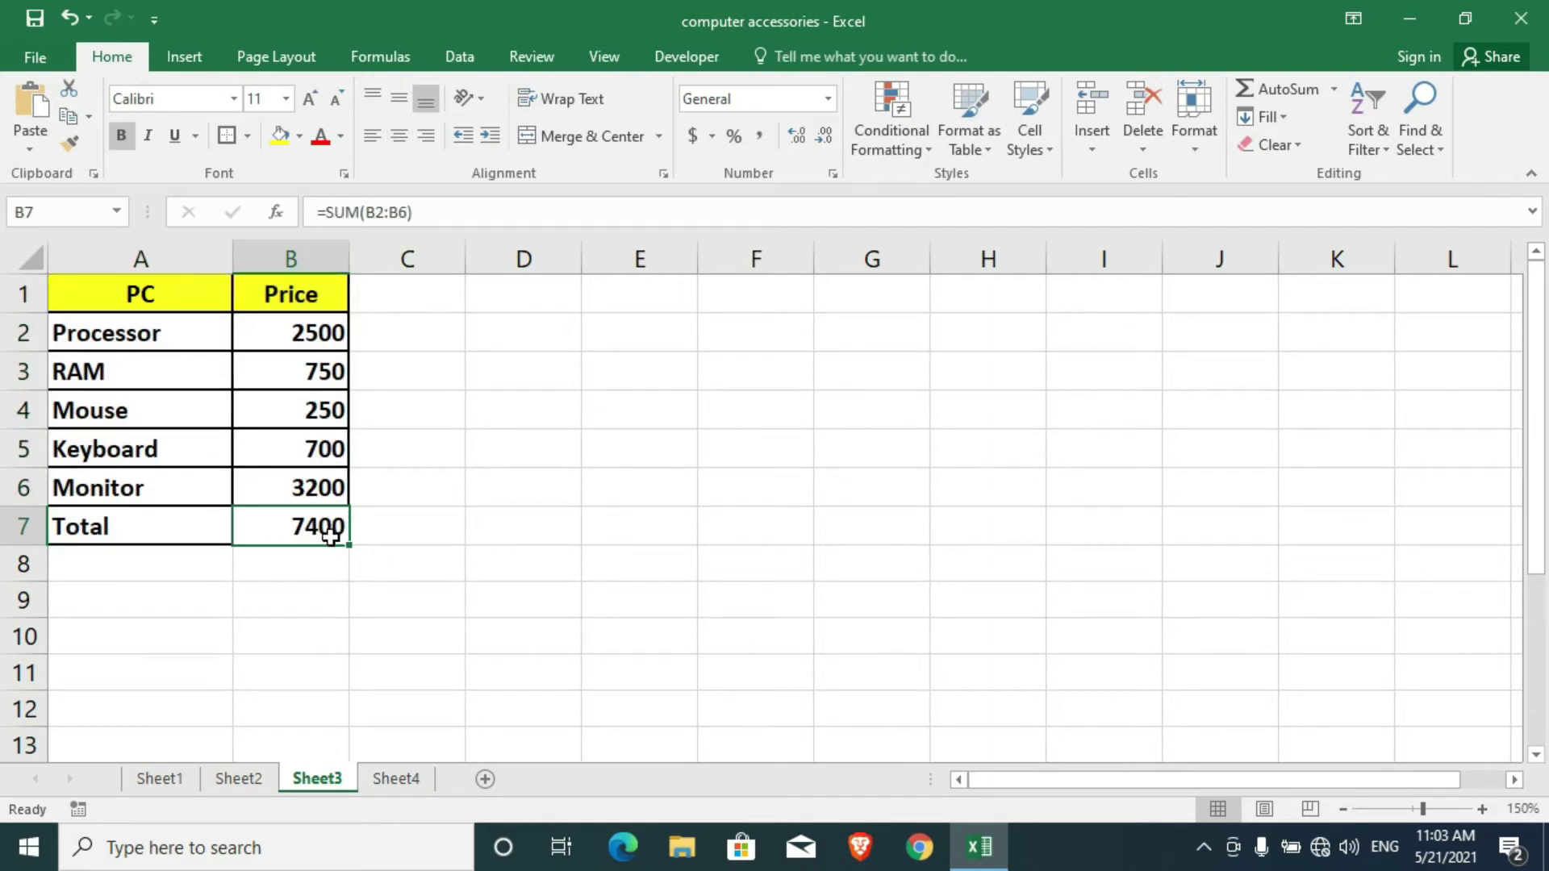
{"action": "left_click_drag", "start_coordinate": [177, 309], "coordinate": [268, 530]}
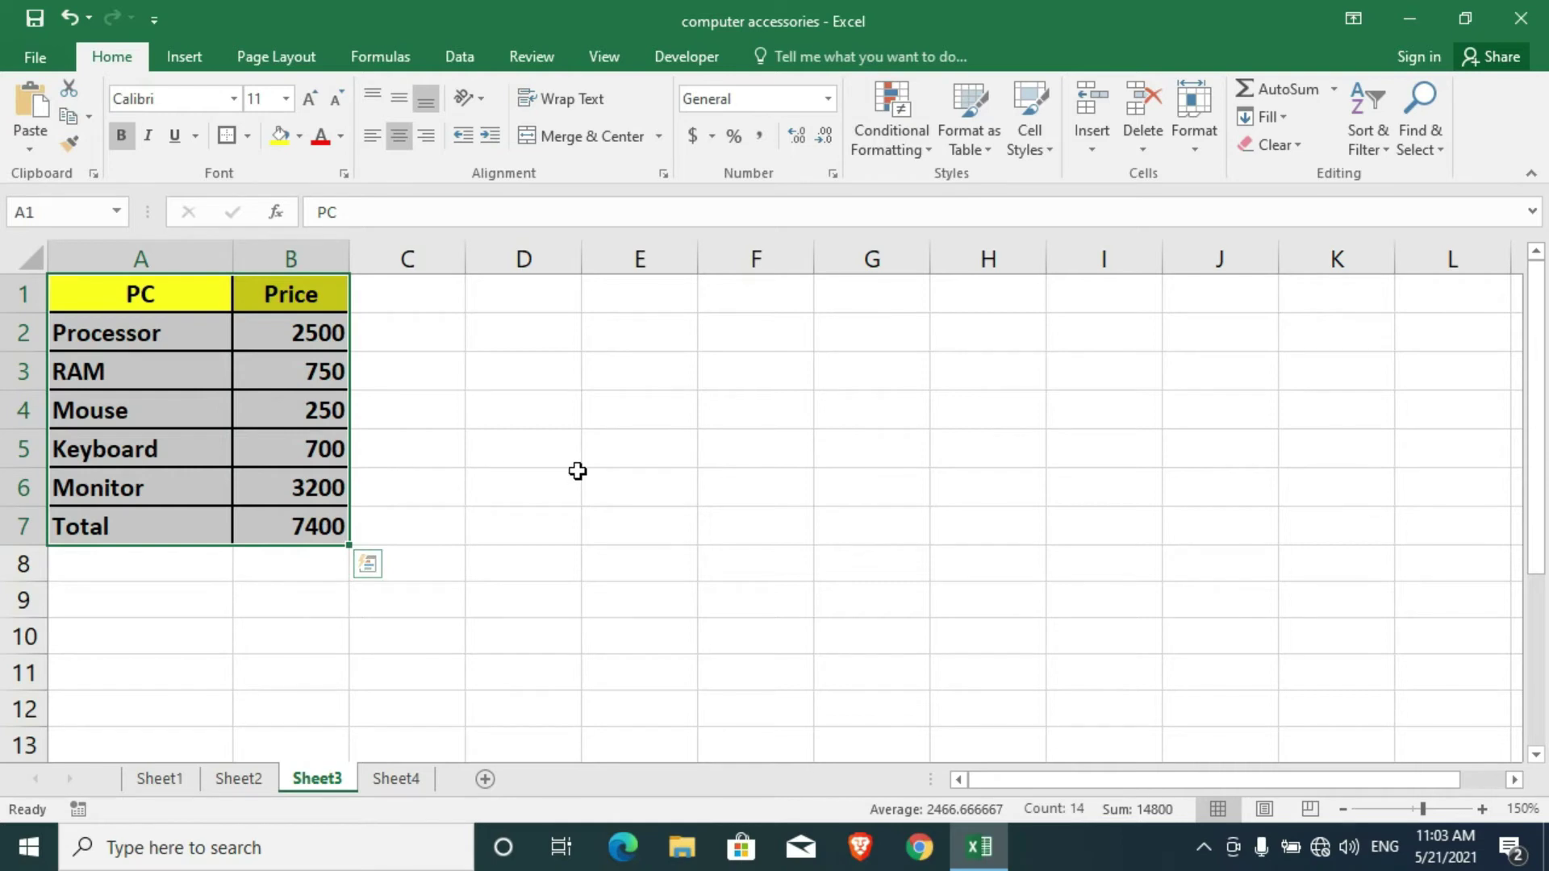
{"action": "key", "text": "ctrl+c"}
{"action": "key", "text": "ctrl+q"}
{"action": "left_click", "coordinate": [569, 297]}
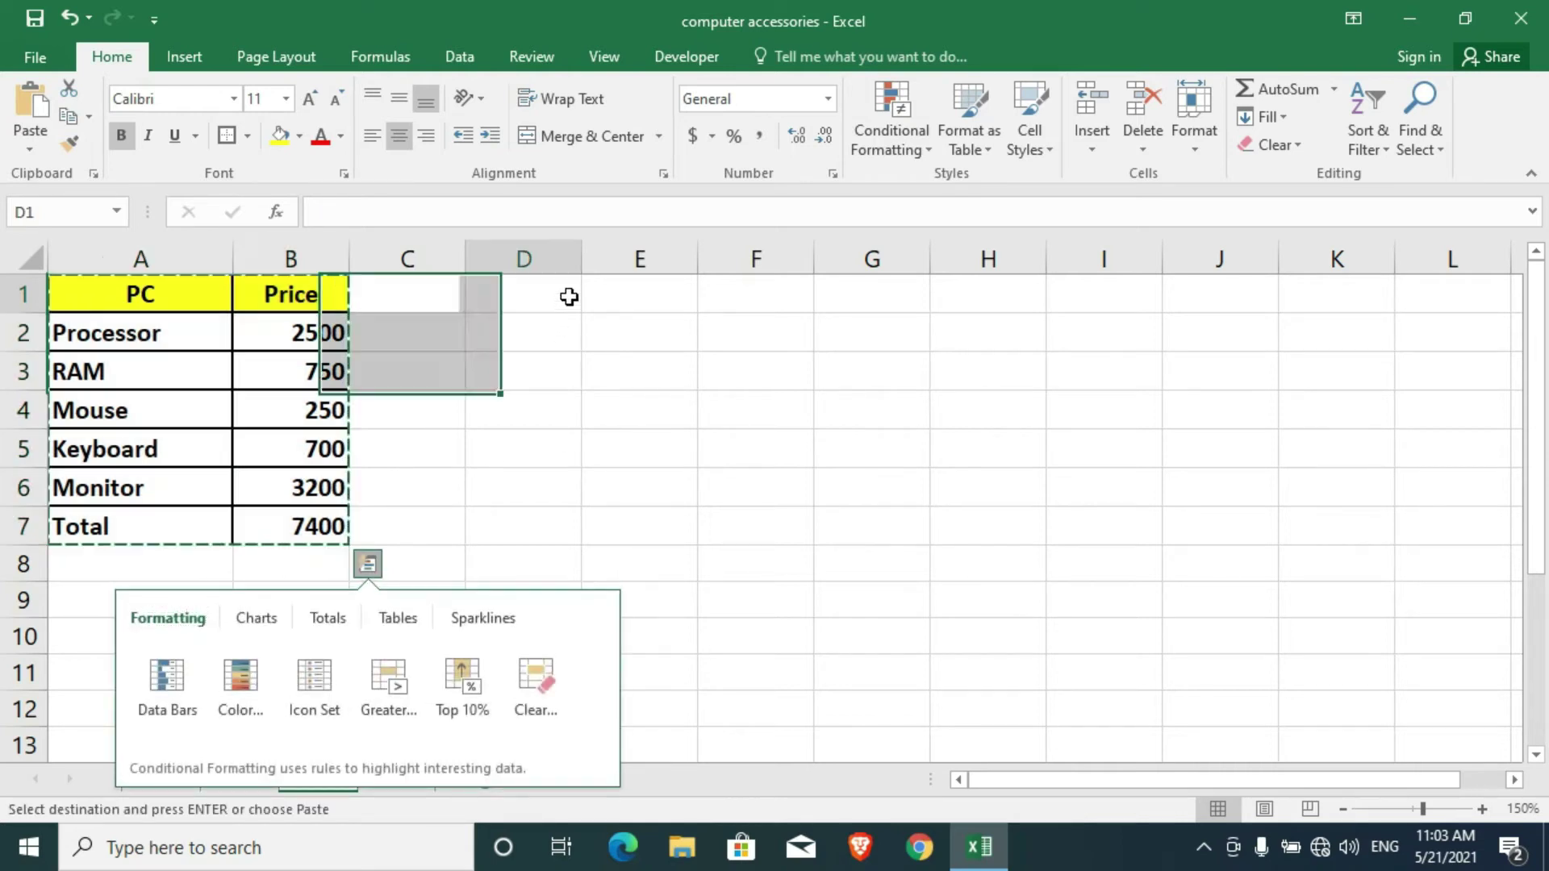
{"action": "key", "text": "ctrl+v"}
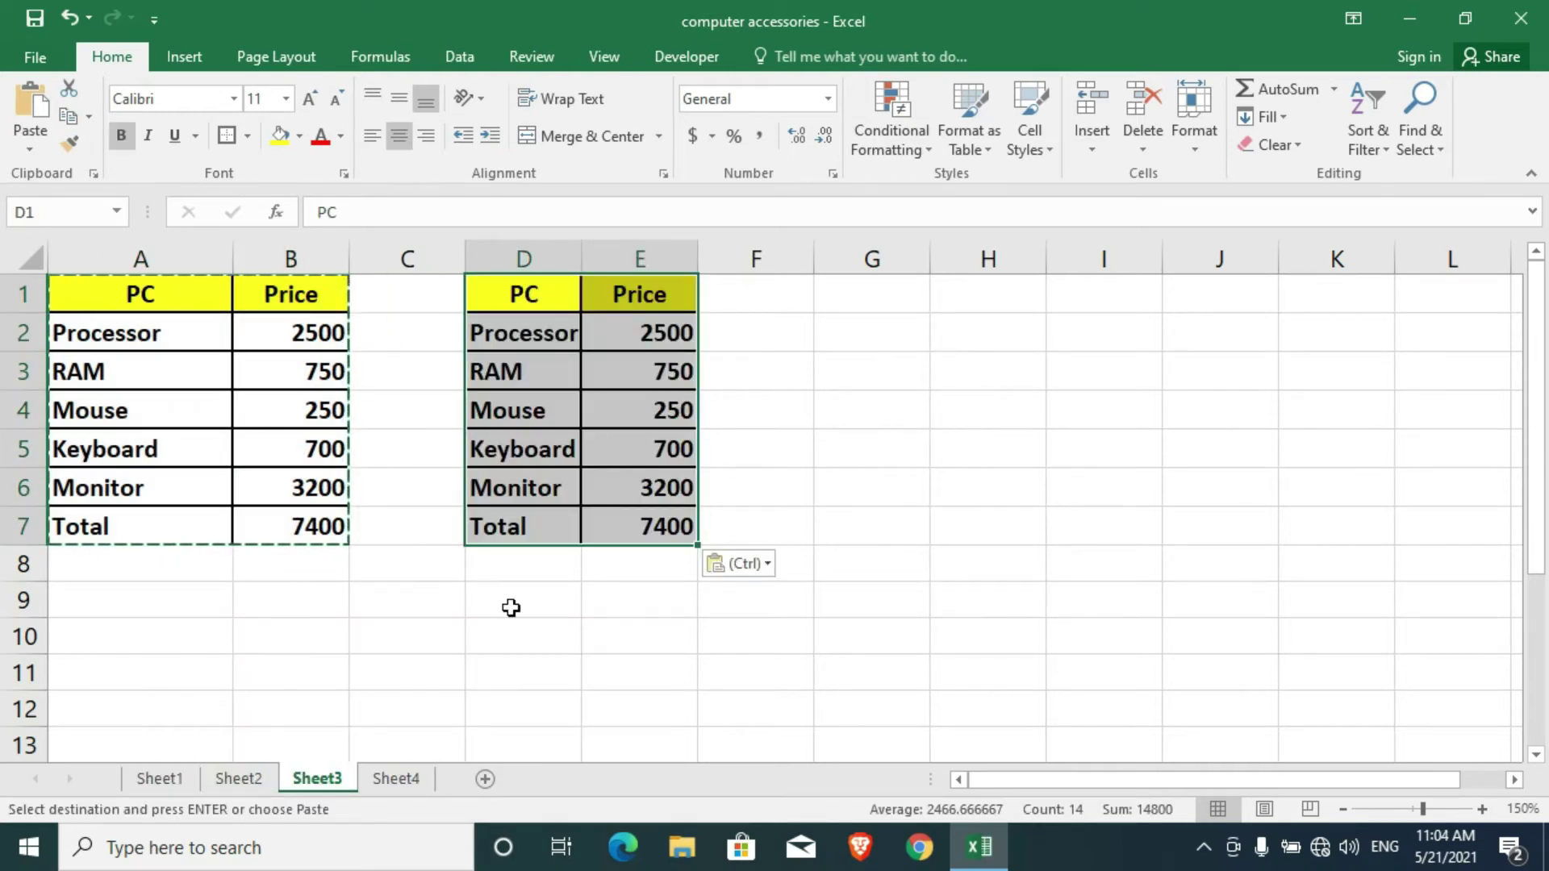
{"action": "key", "text": "Escape"}
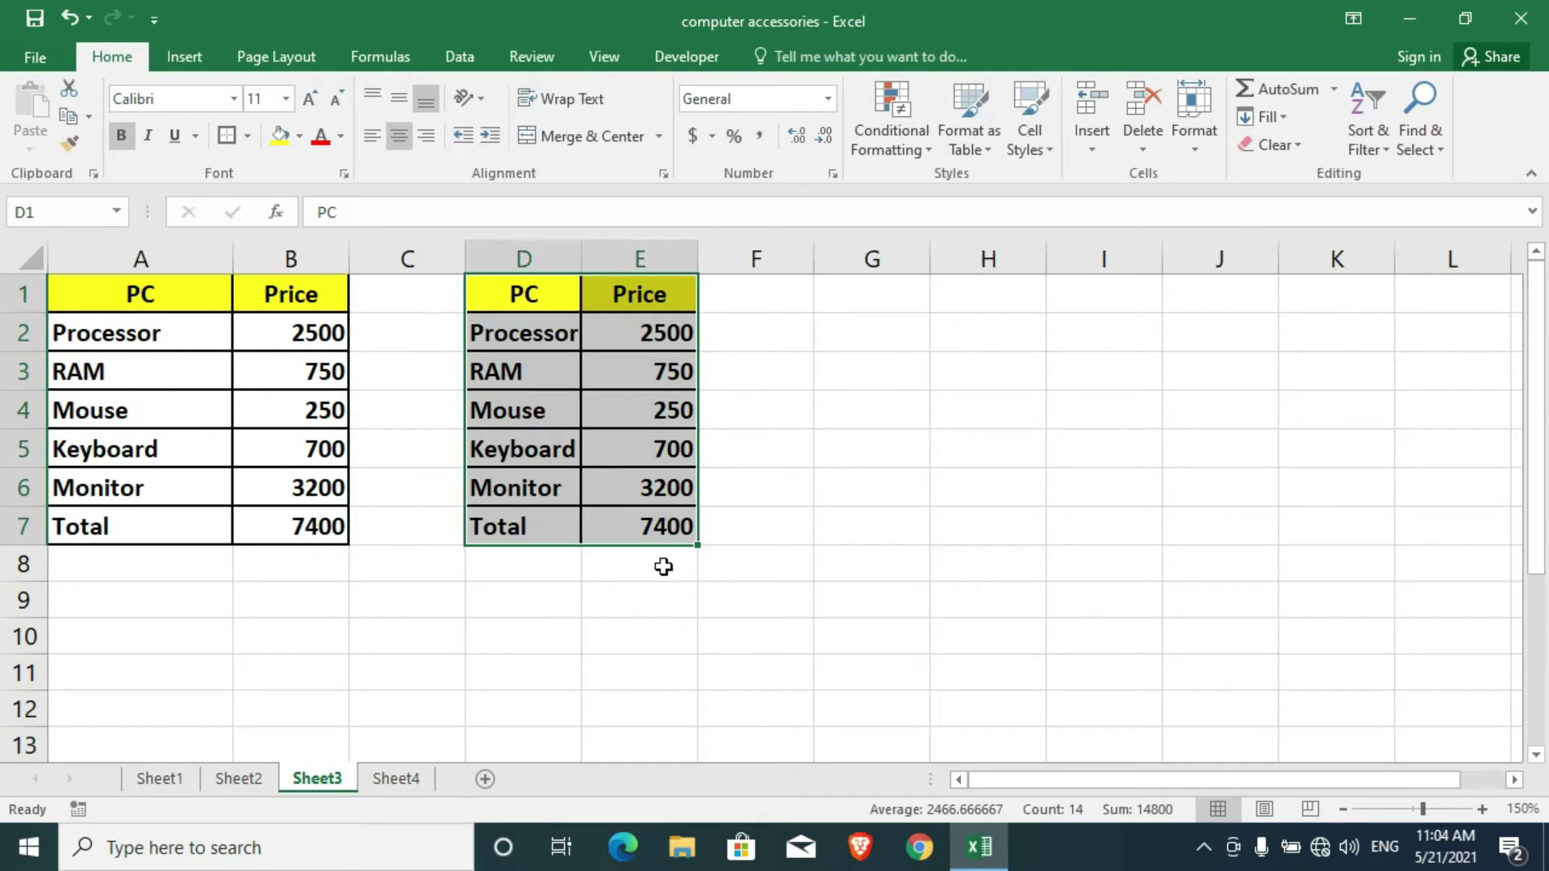
{"action": "left_click", "coordinate": [539, 597]}
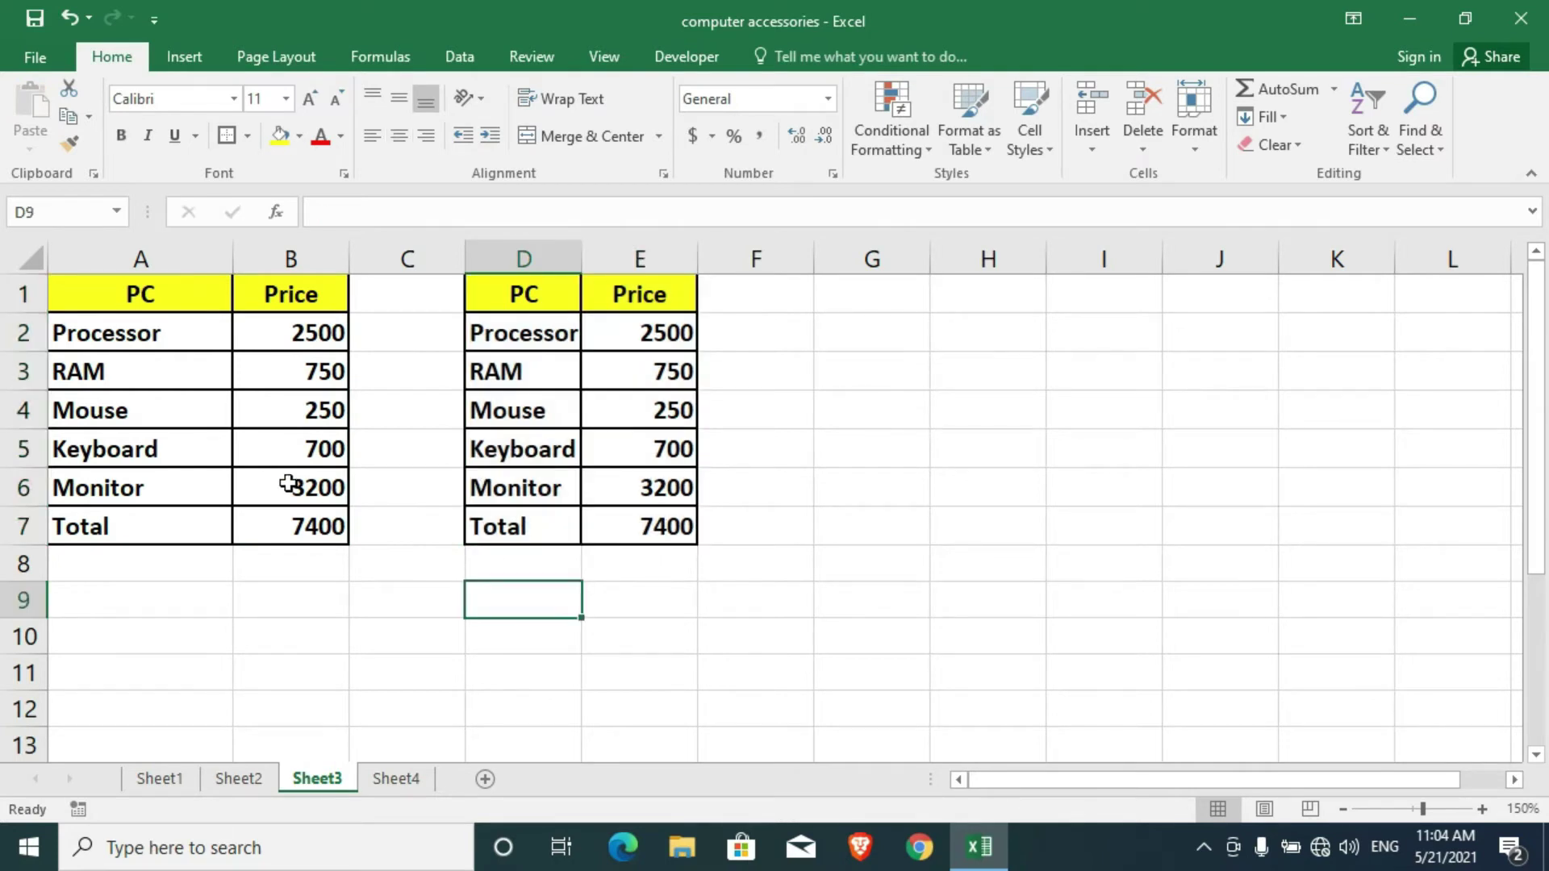
{"action": "left_click", "coordinate": [668, 528]}
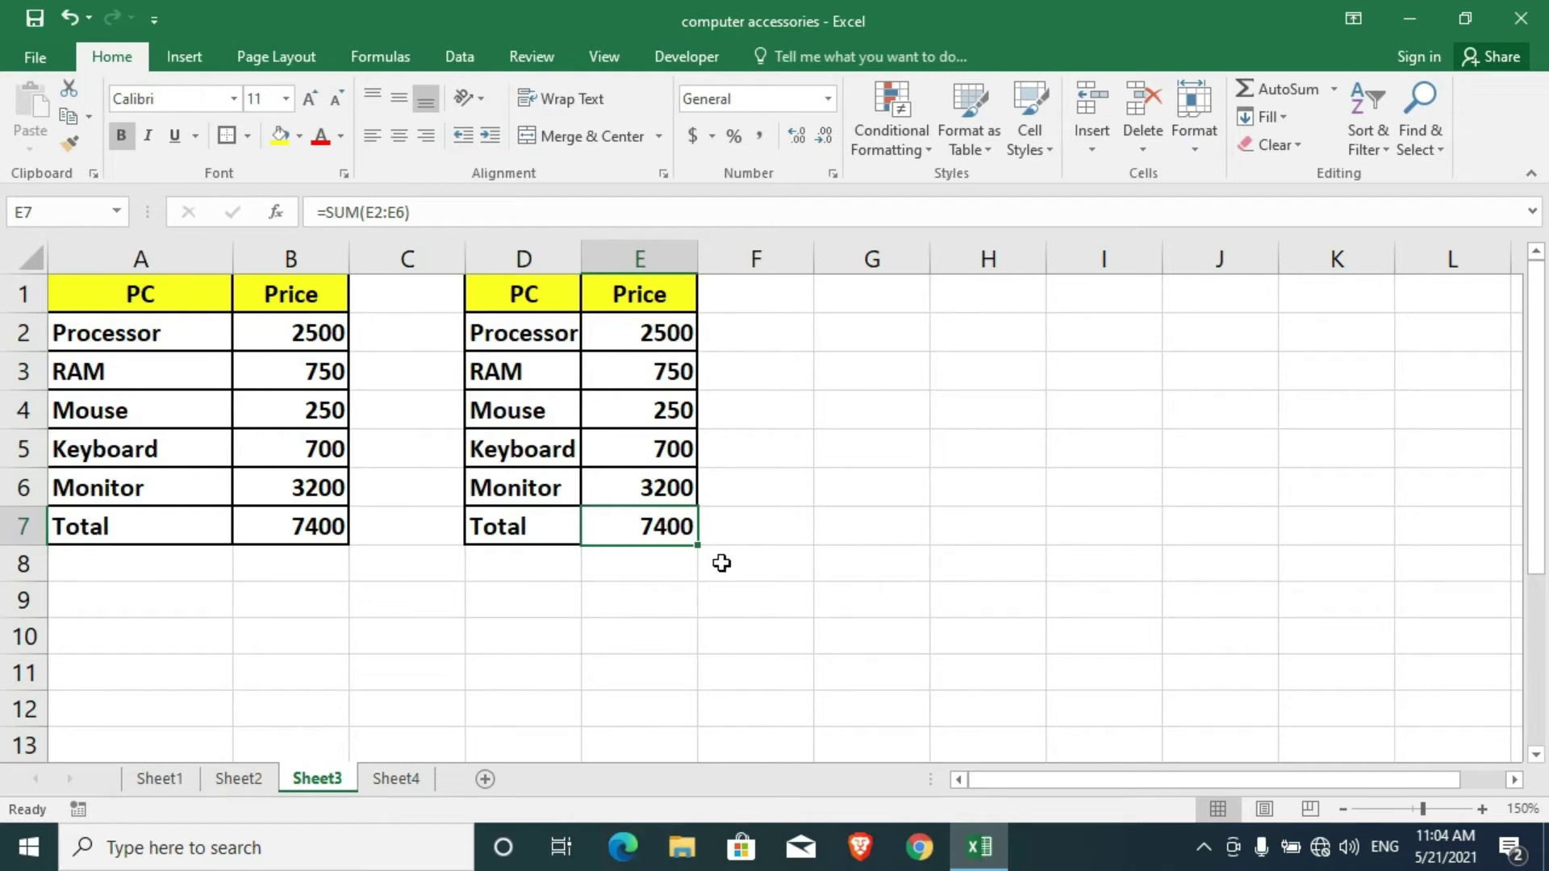
{"action": "key", "text": "ctrl+z"}
Step: Copy the PC table A1:B7 to D1:E7 as values only and check the content of the copied total cell
{"action": "left_click_drag", "start_coordinate": [137, 294], "coordinate": [278, 518]}
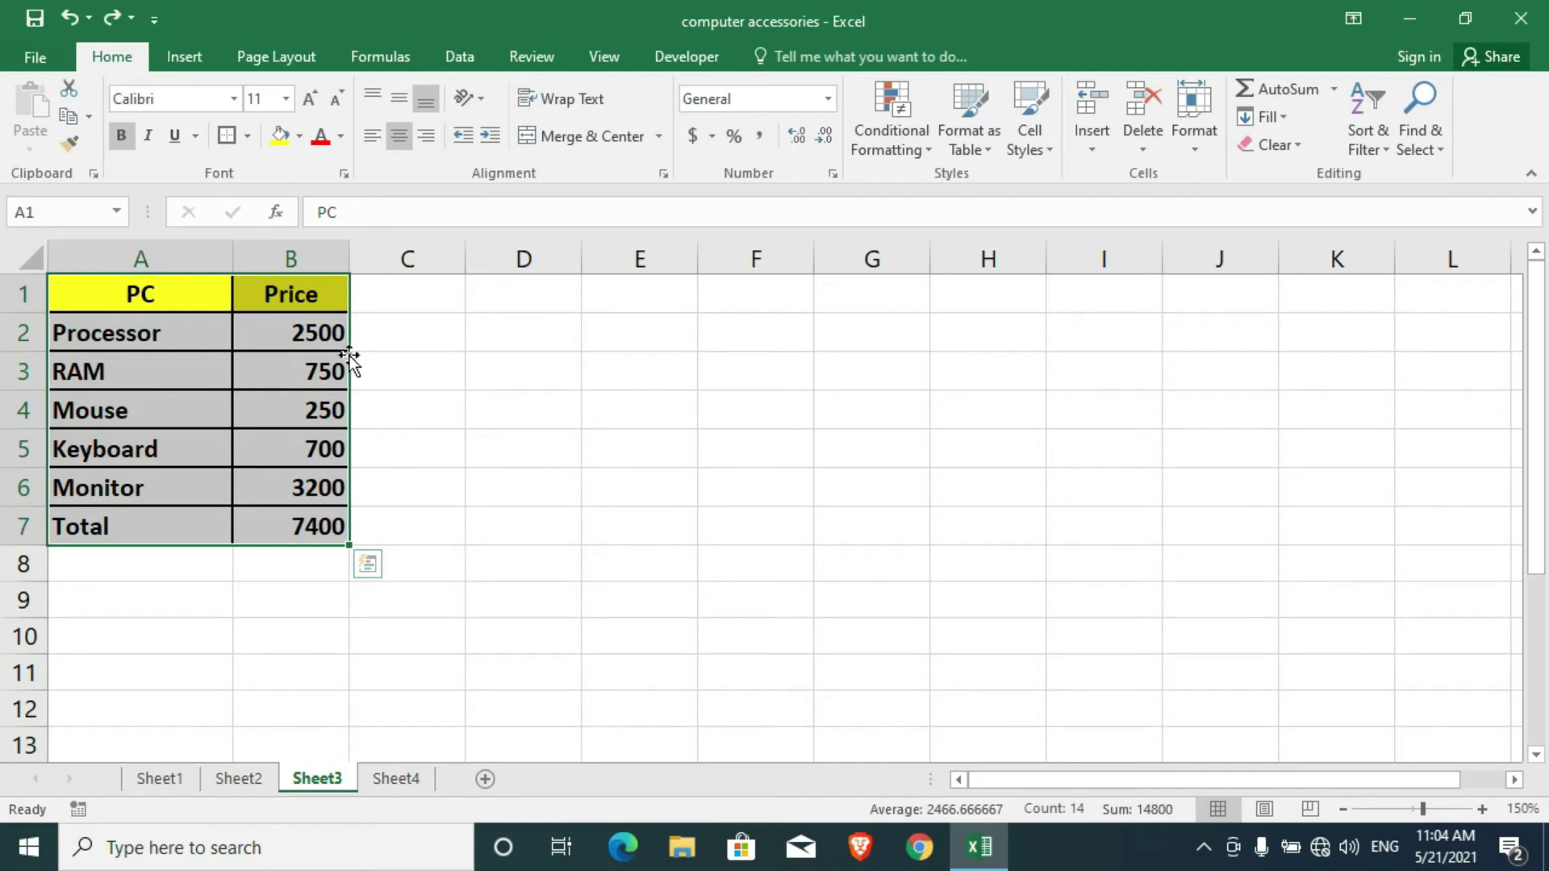
{"action": "left_click_drag", "start_coordinate": [348, 356], "coordinate": [665, 386]}
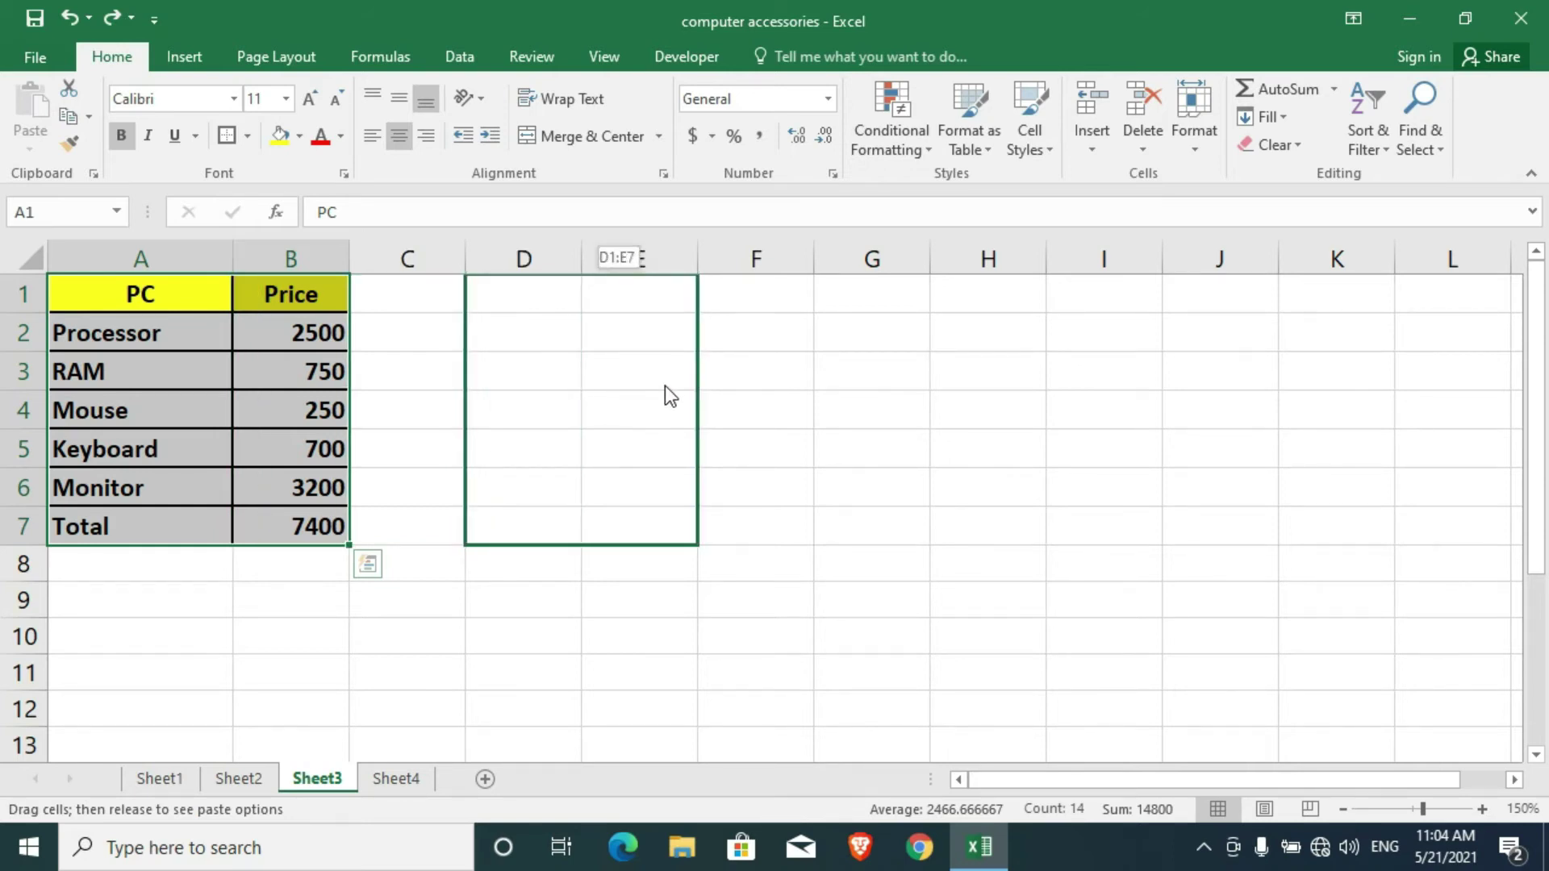
{"action": "left_click_drag", "start_coordinate": [665, 386], "coordinate": [666, 384]}
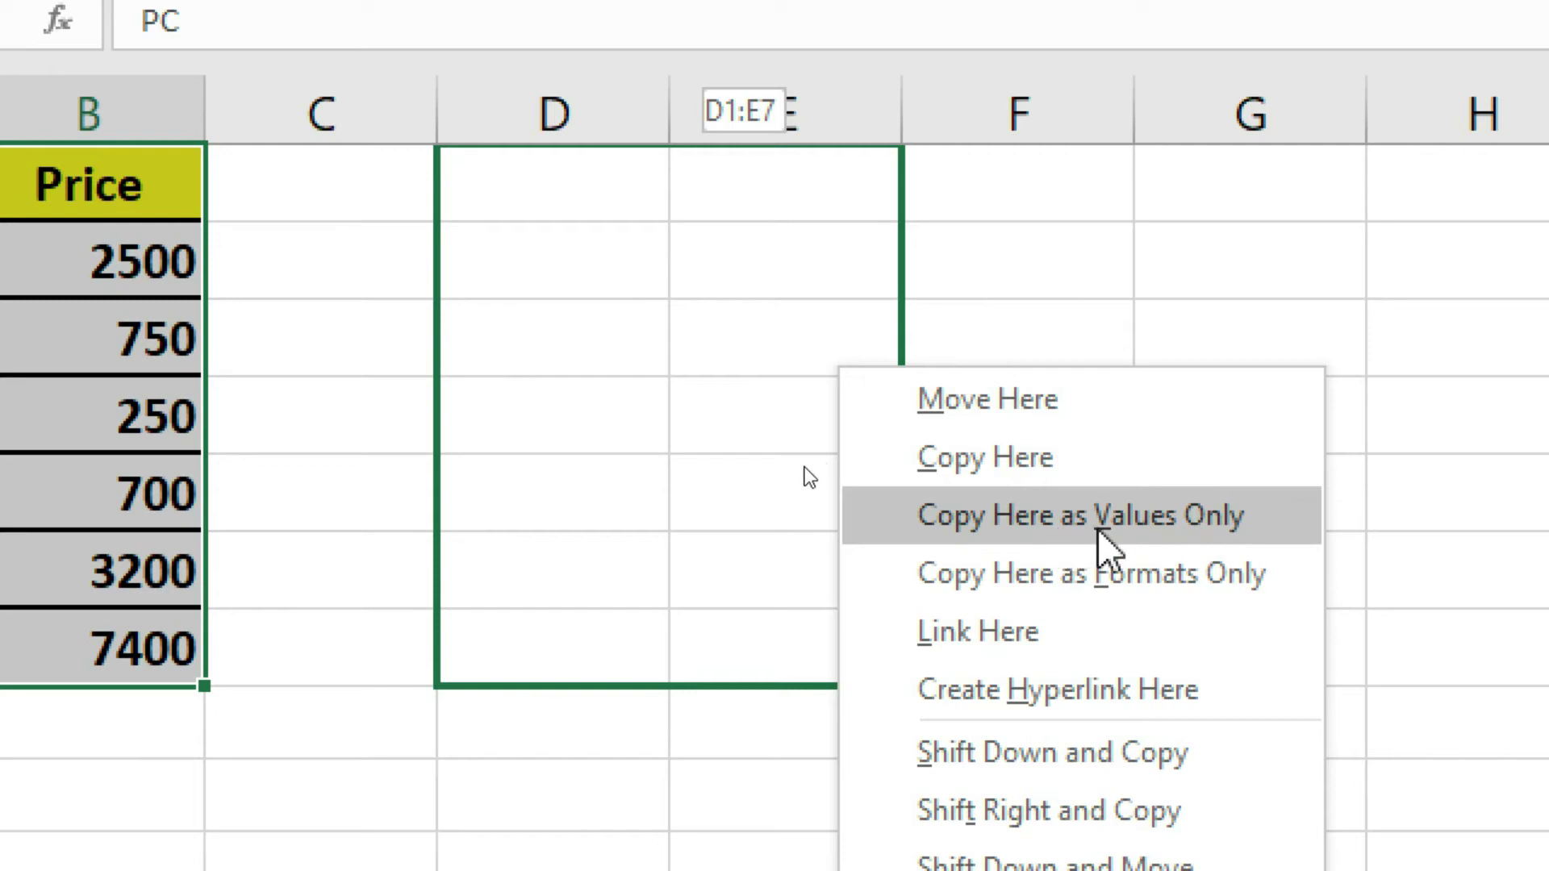
{"action": "left_click", "coordinate": [1208, 521]}
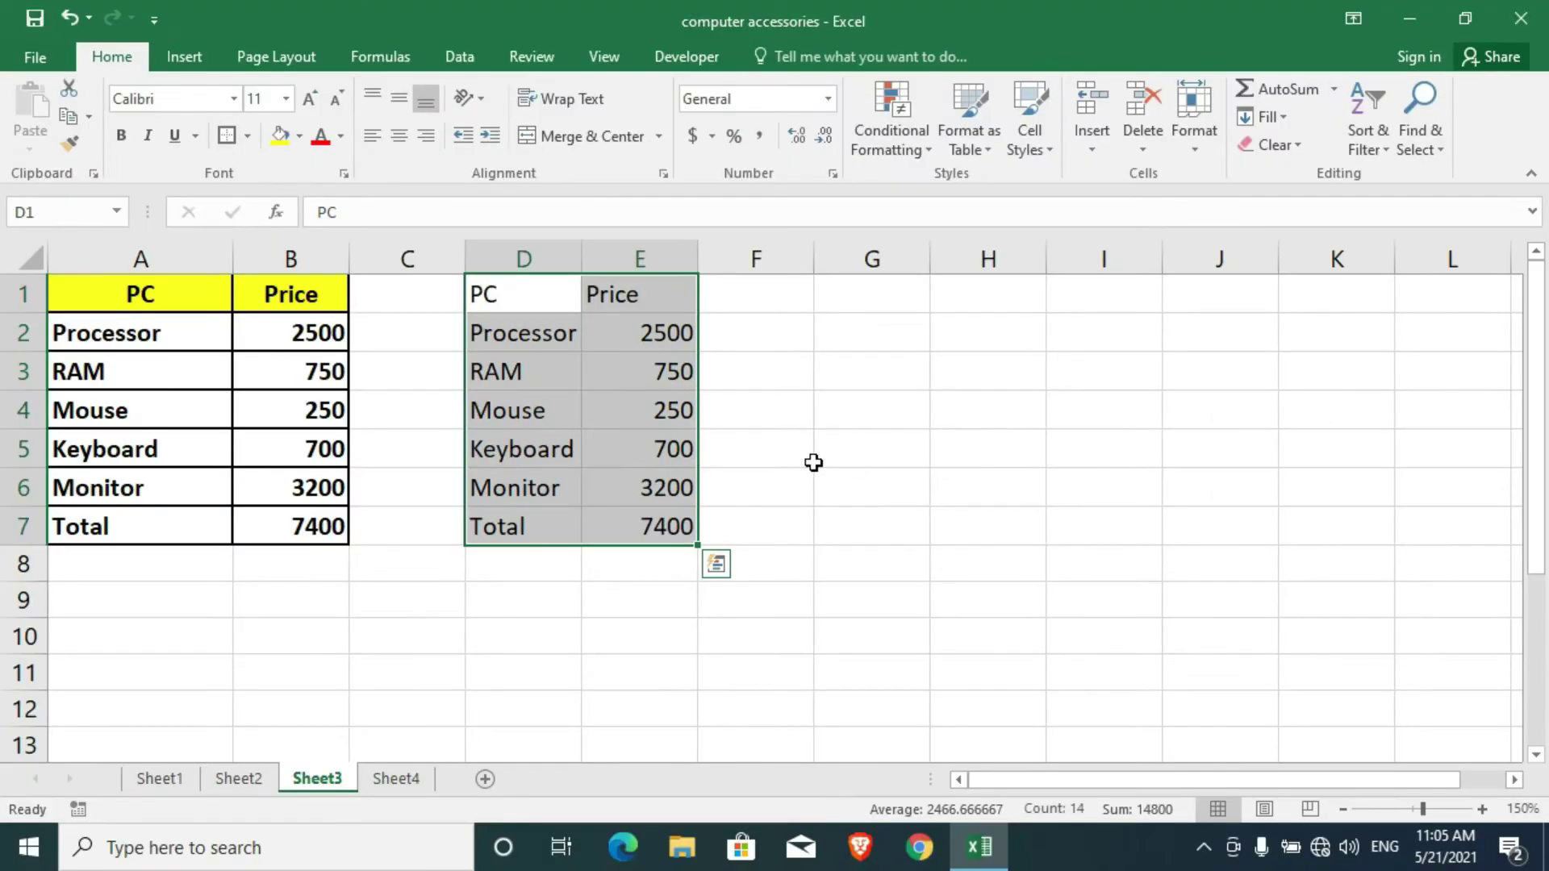
{"action": "key", "text": "ctrl+q"}
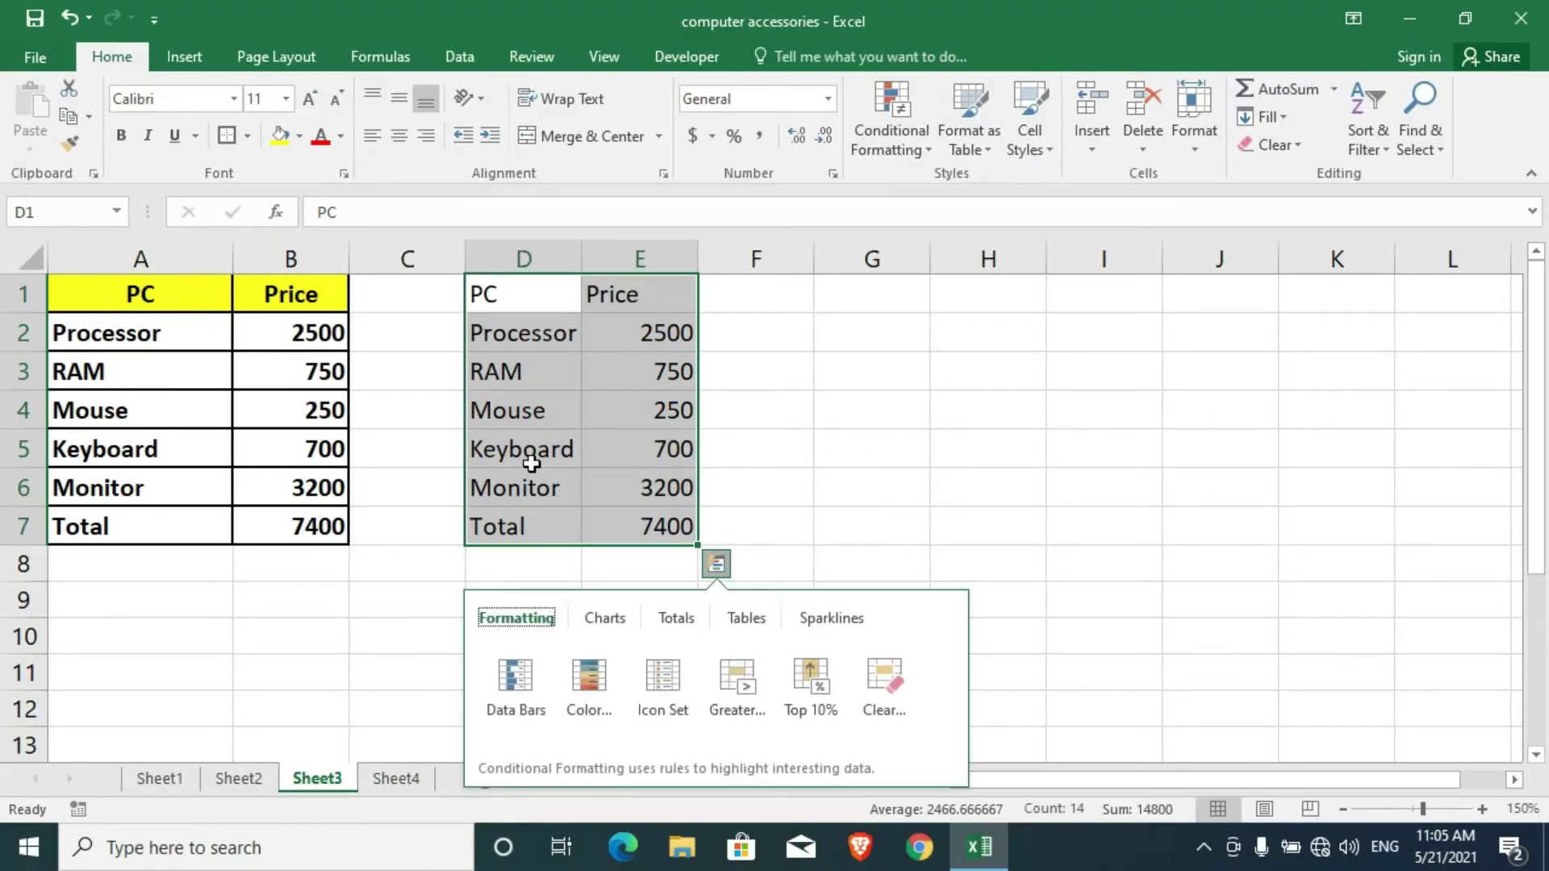
{"action": "left_click", "coordinate": [888, 440]}
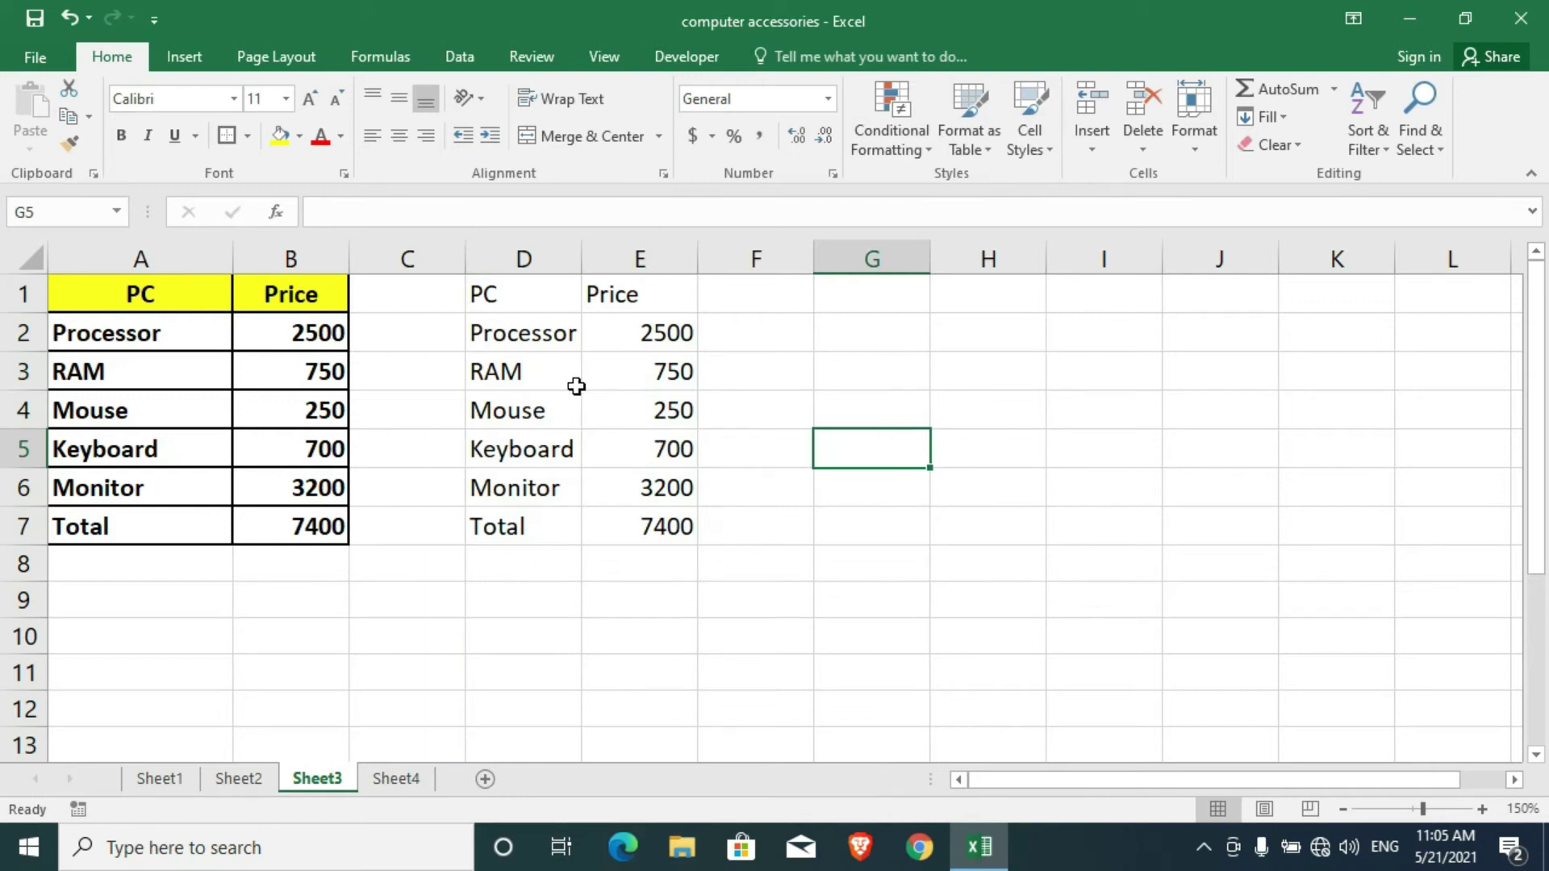
{"action": "left_click", "coordinate": [653, 531]}
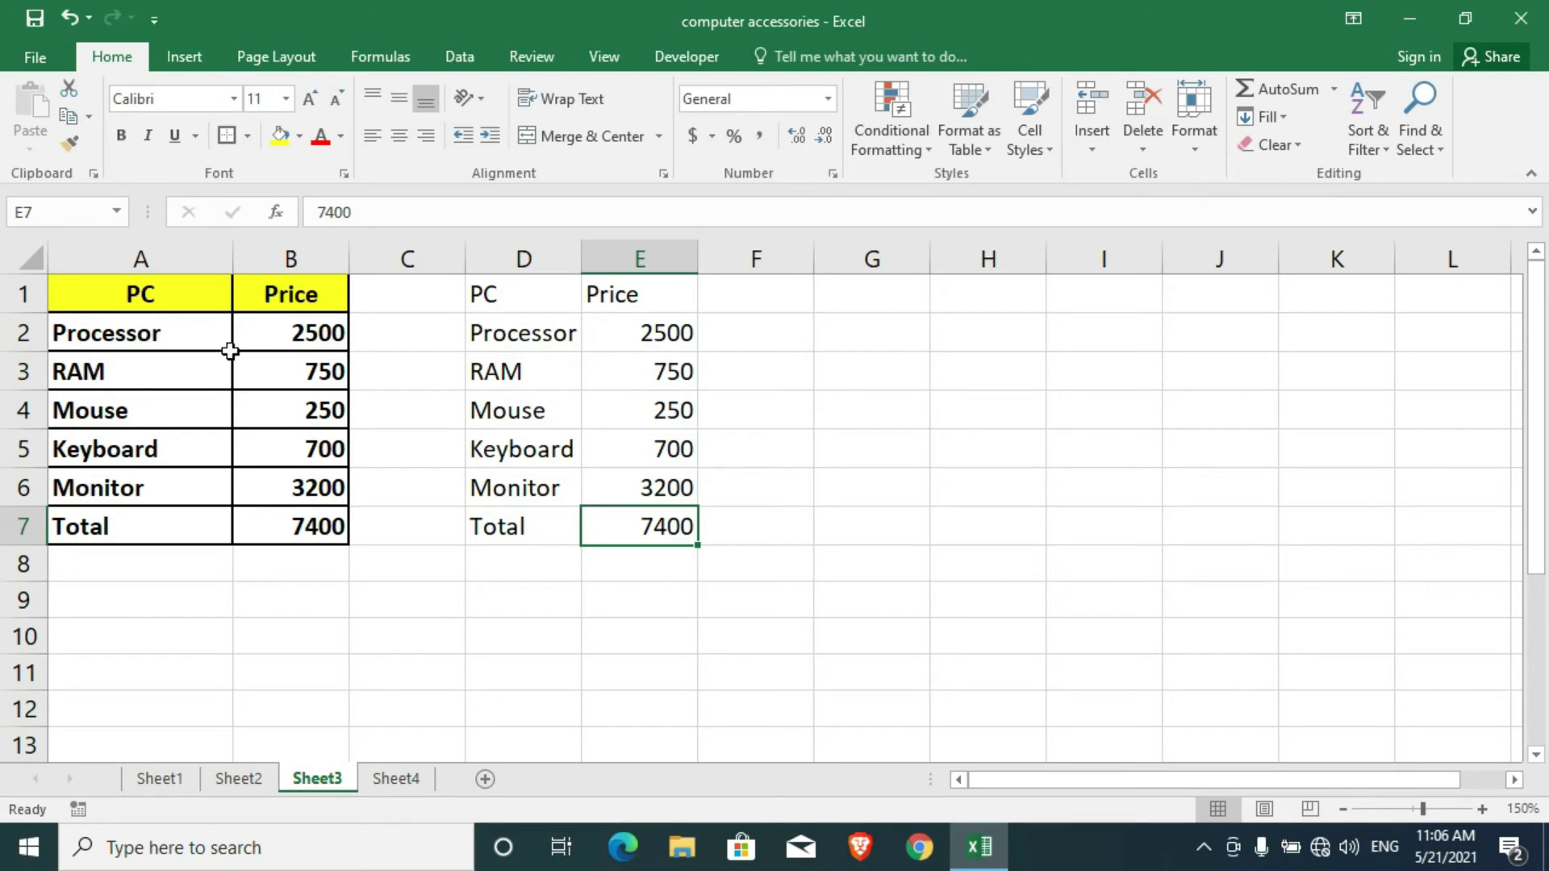
Step: Copy only the formats of the PC table A1:B7 to G1:H7, without its contents
{"action": "left_click_drag", "start_coordinate": [173, 297], "coordinate": [289, 524]}
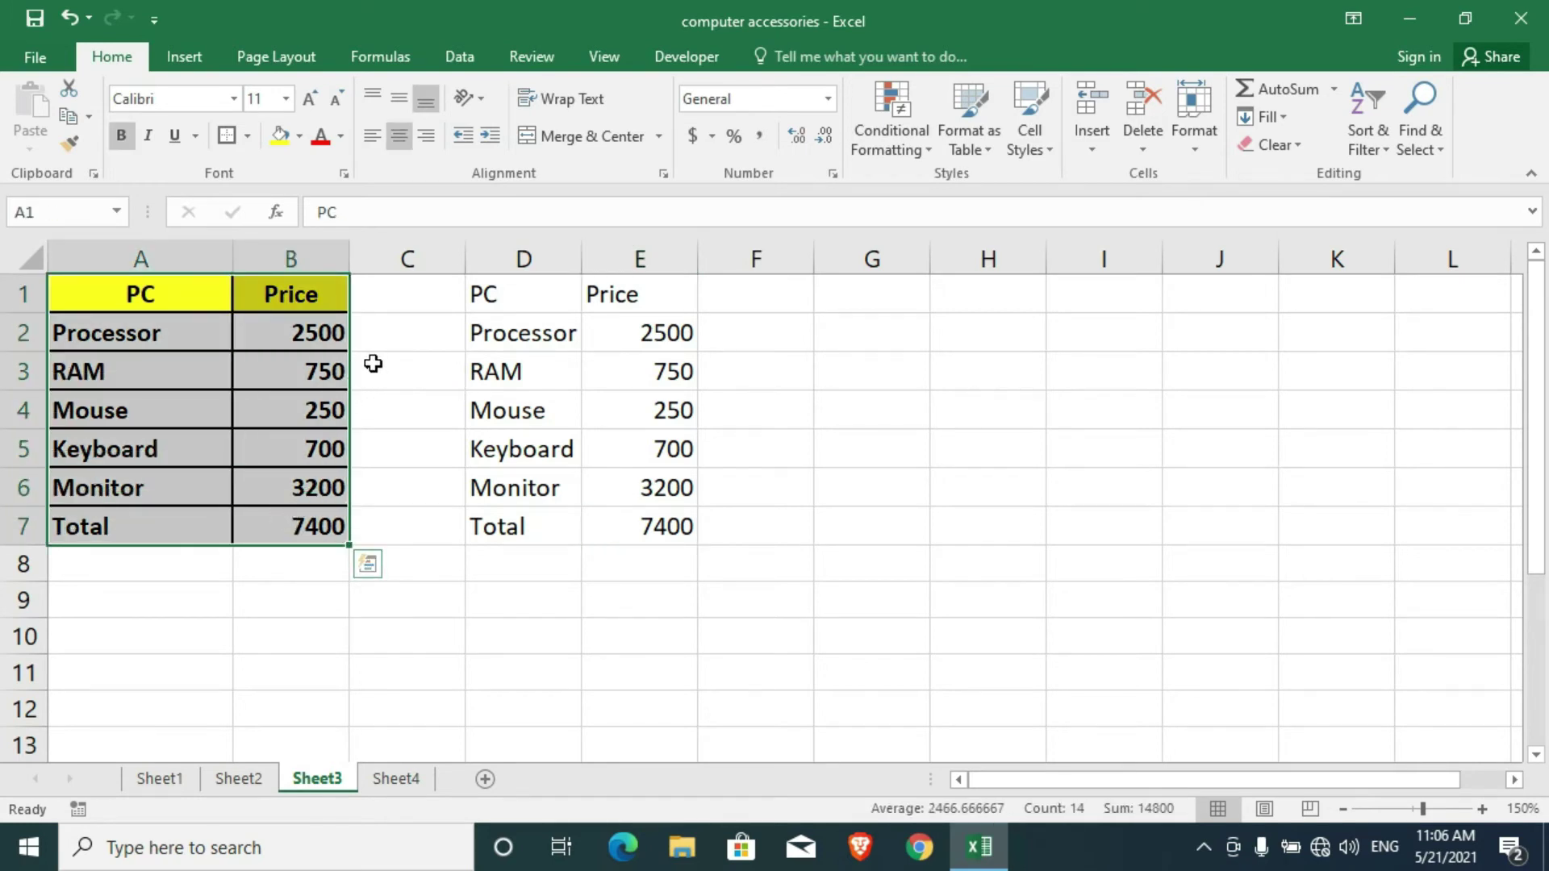
{"action": "left_click_drag", "start_coordinate": [350, 348], "coordinate": [986, 315]}
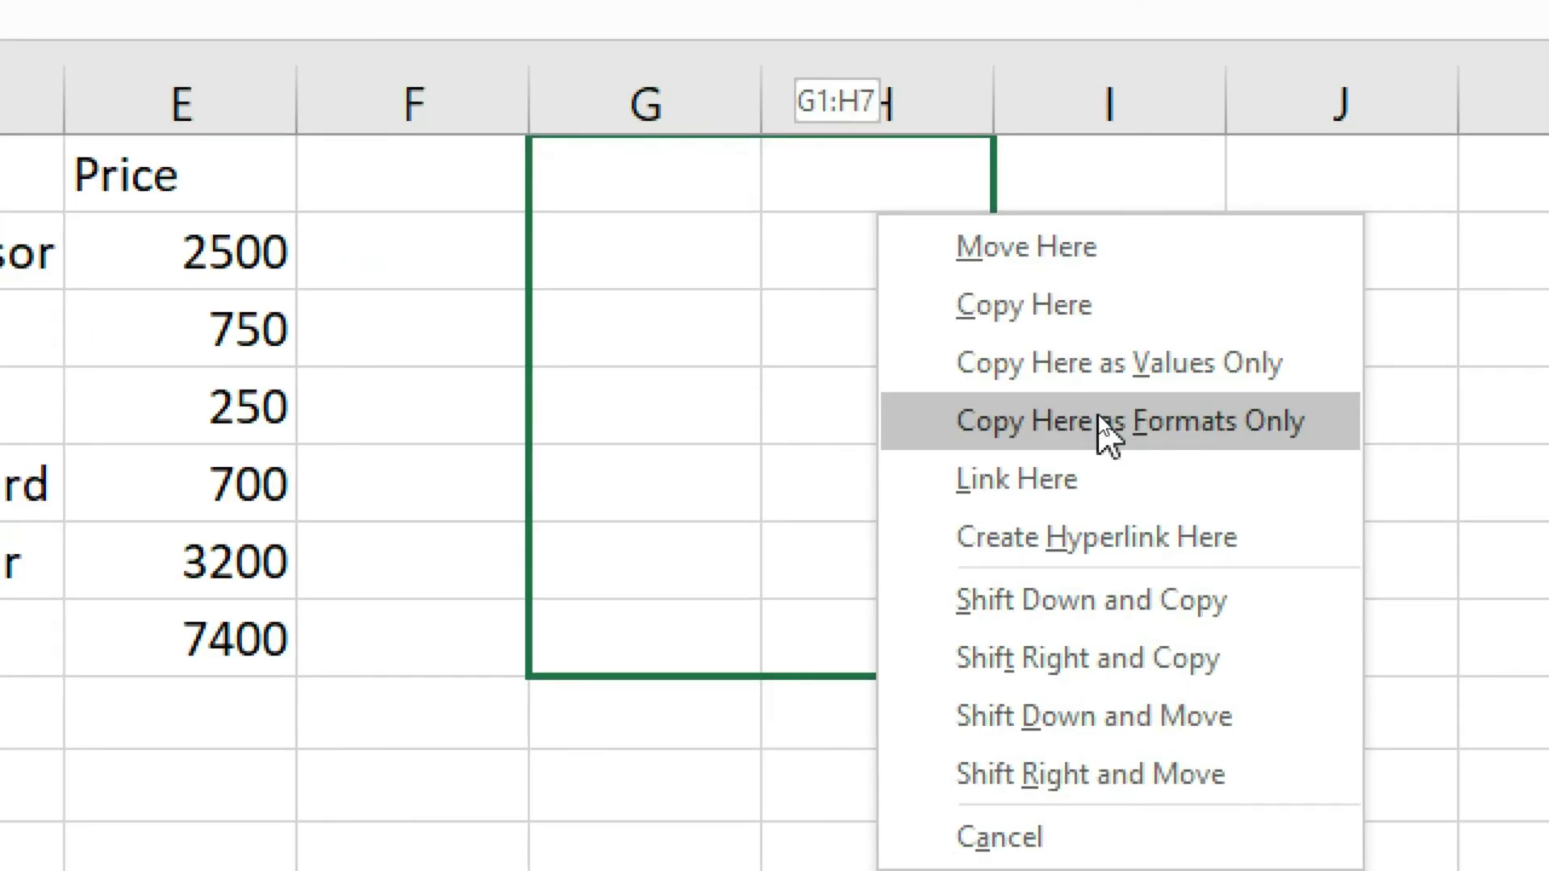
{"action": "left_click", "coordinate": [1155, 420]}
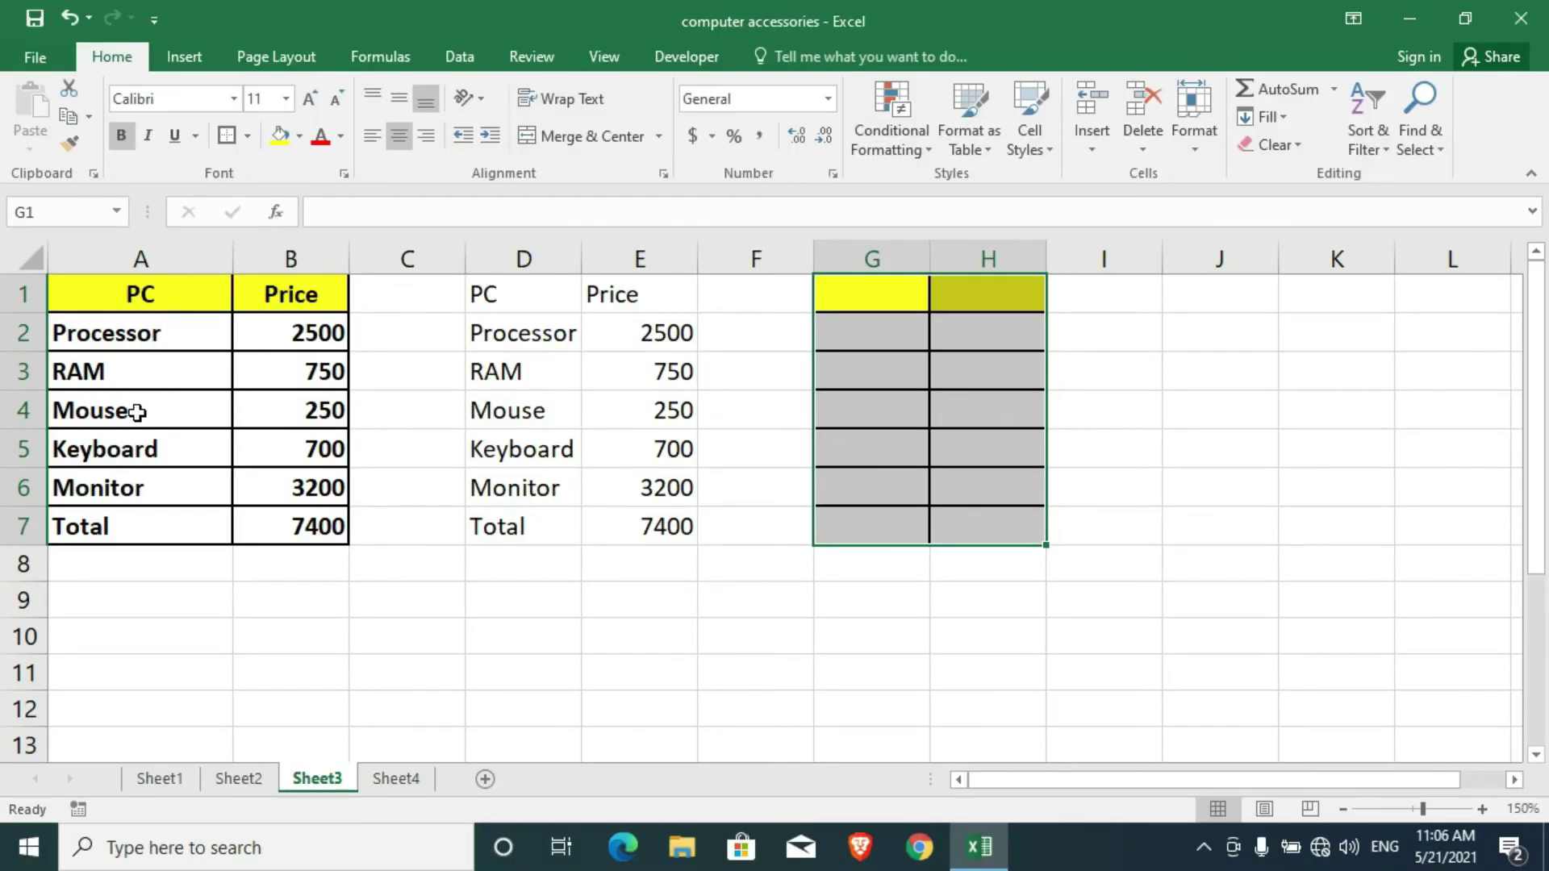
{"action": "left_click", "coordinate": [1072, 429]}
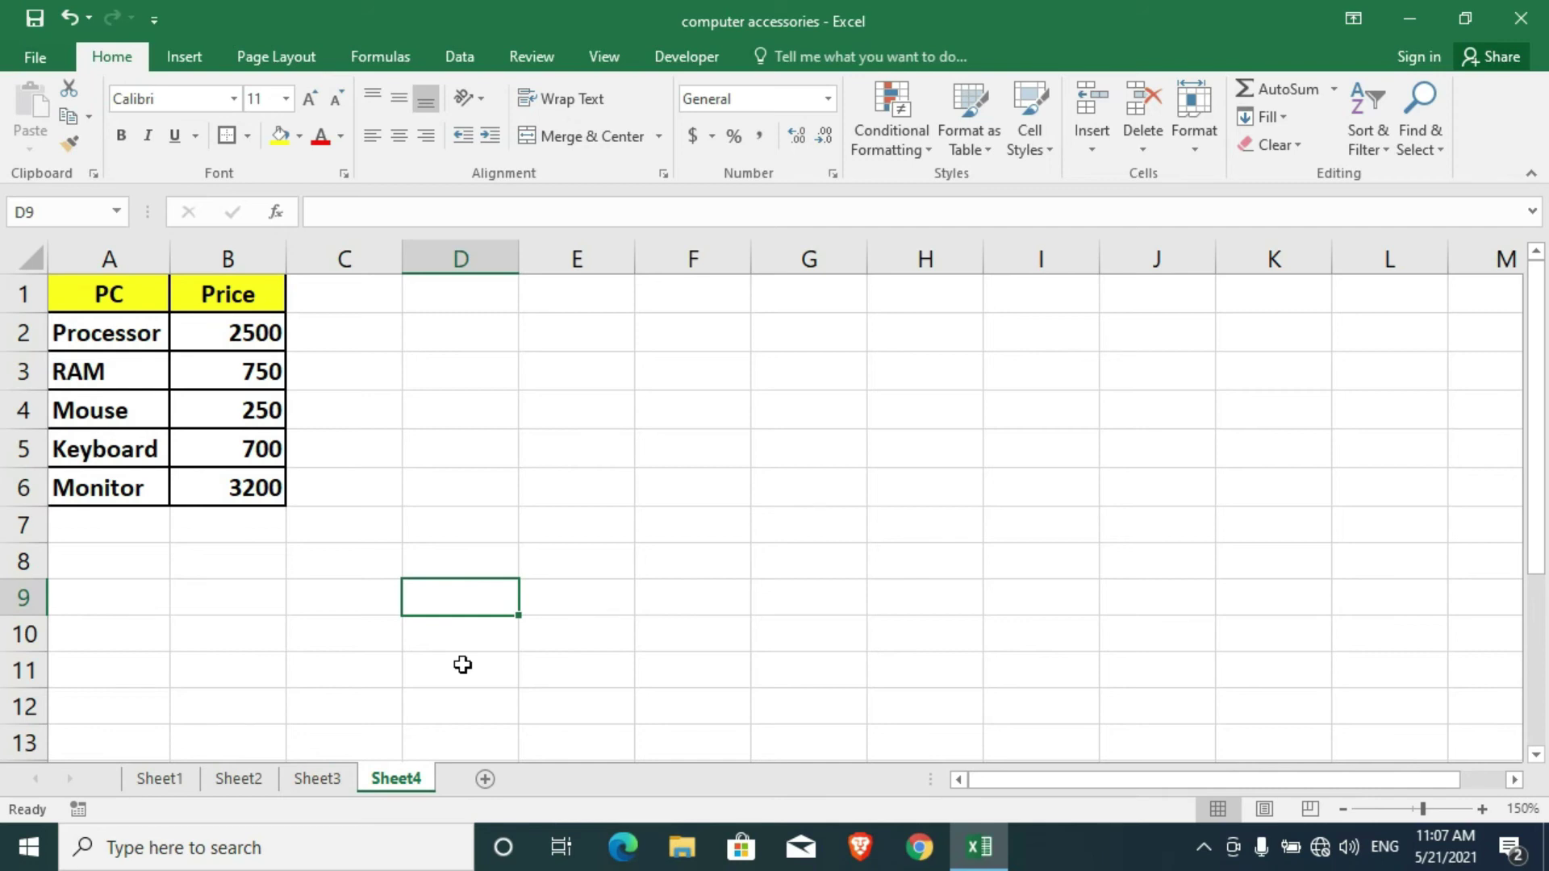
Step: Try duplicating the PC table A1:B6 on Sheet4 to D1 by copy and paste, undo it, and try transferring the selected range to D1:E6
{"action": "left_click", "coordinate": [135, 305]}
{"action": "left_click_drag", "start_coordinate": [135, 305], "coordinate": [216, 484]}
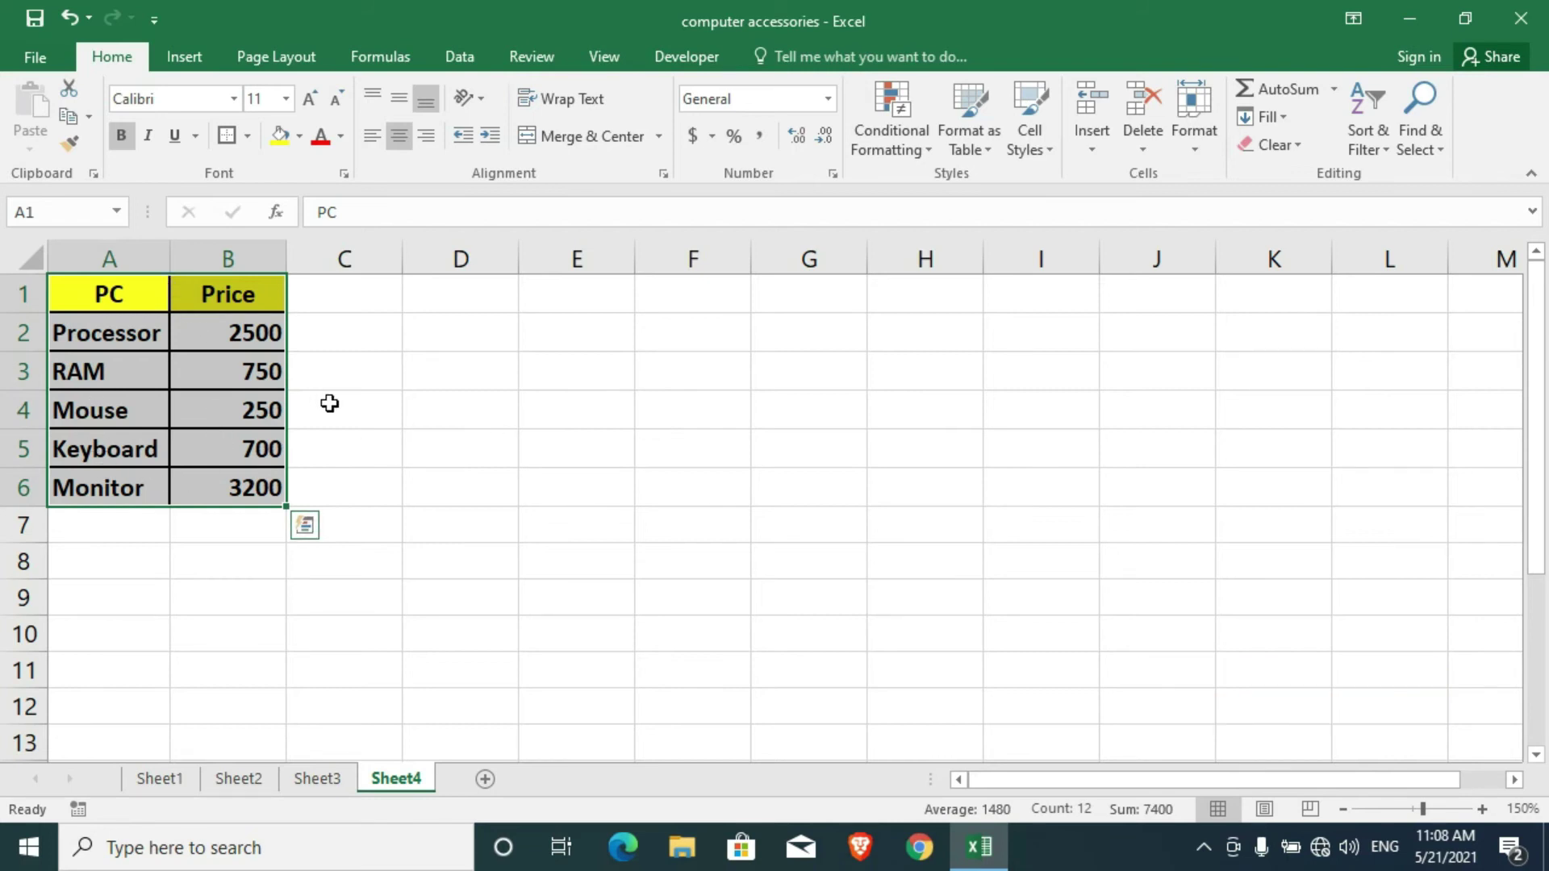
{"action": "key", "text": "ctrl+c"}
{"action": "left_click", "coordinate": [473, 295]}
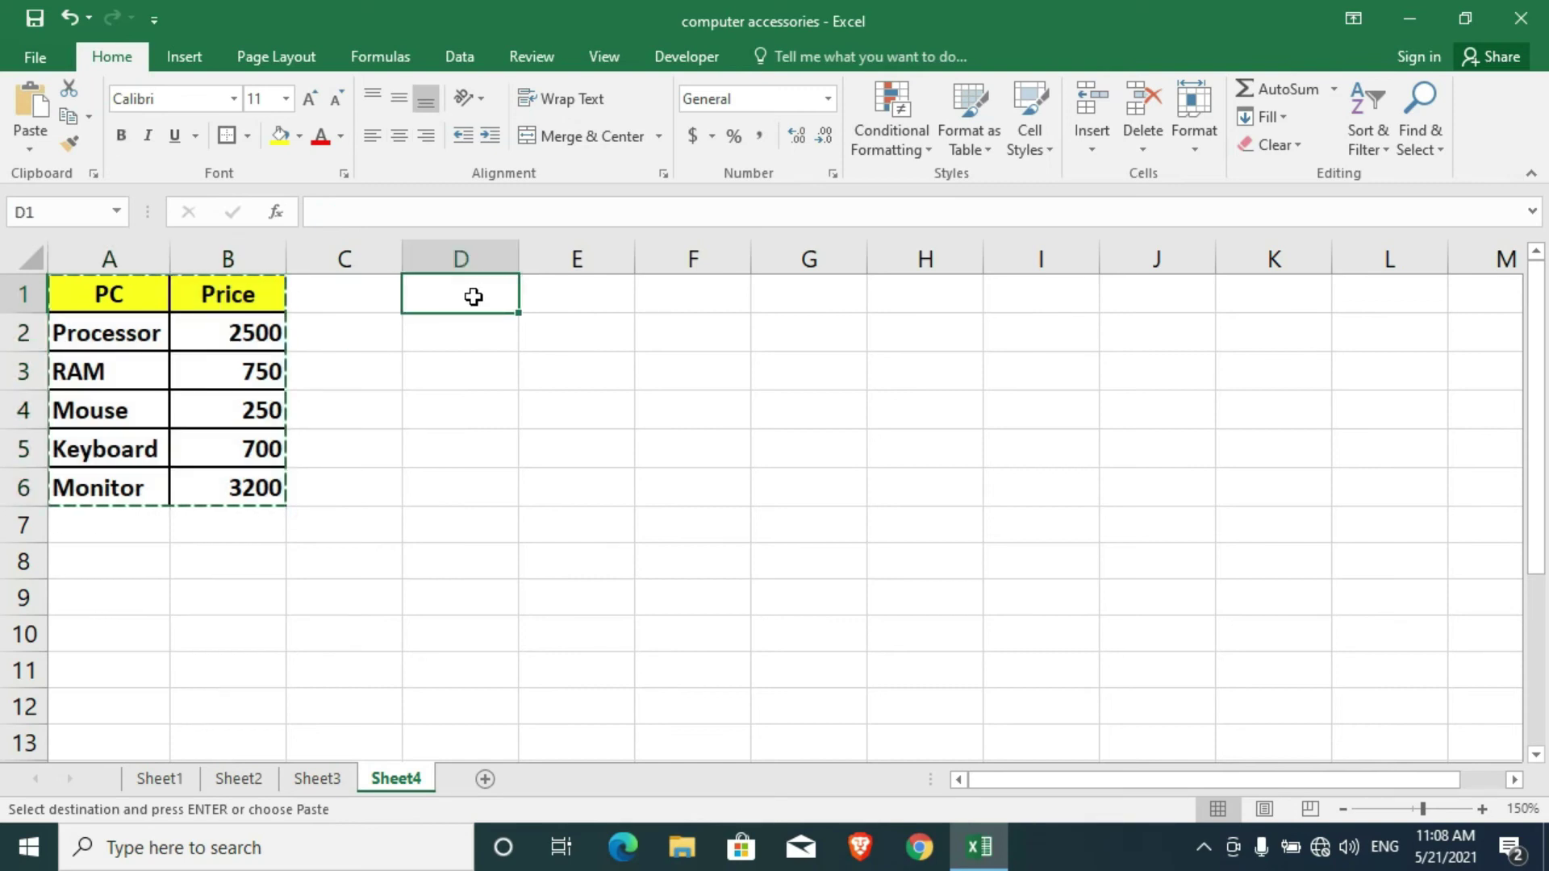
{"action": "key", "text": "ctrl+v"}
{"action": "key", "text": "ctrl+z"}
{"action": "left_click_drag", "start_coordinate": [109, 295], "coordinate": [218, 484]}
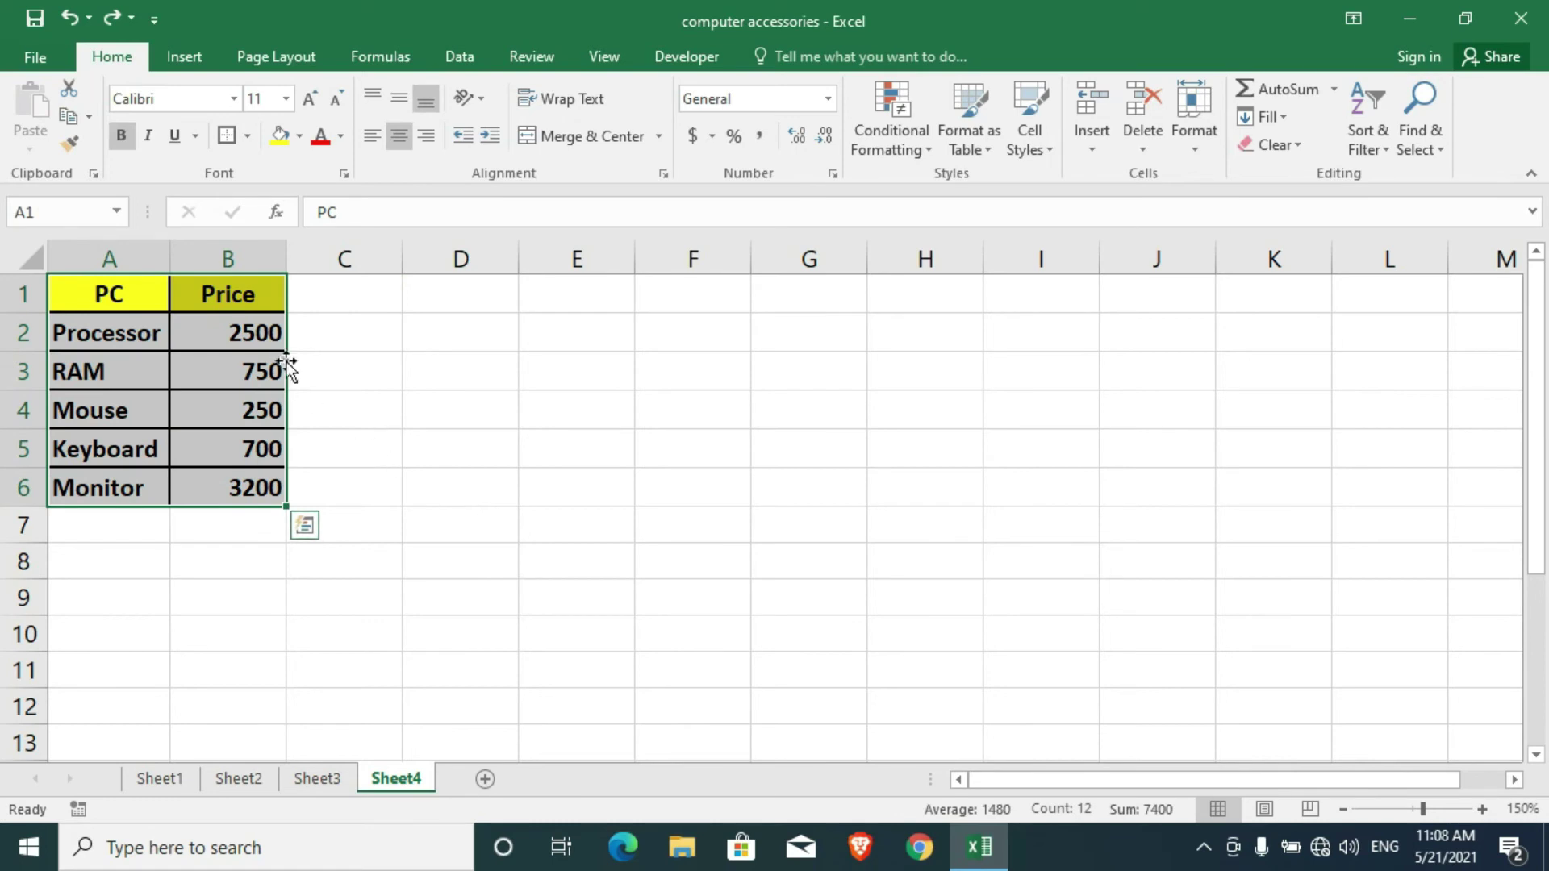
{"action": "left_click_drag", "start_coordinate": [286, 347], "coordinate": [605, 335]}
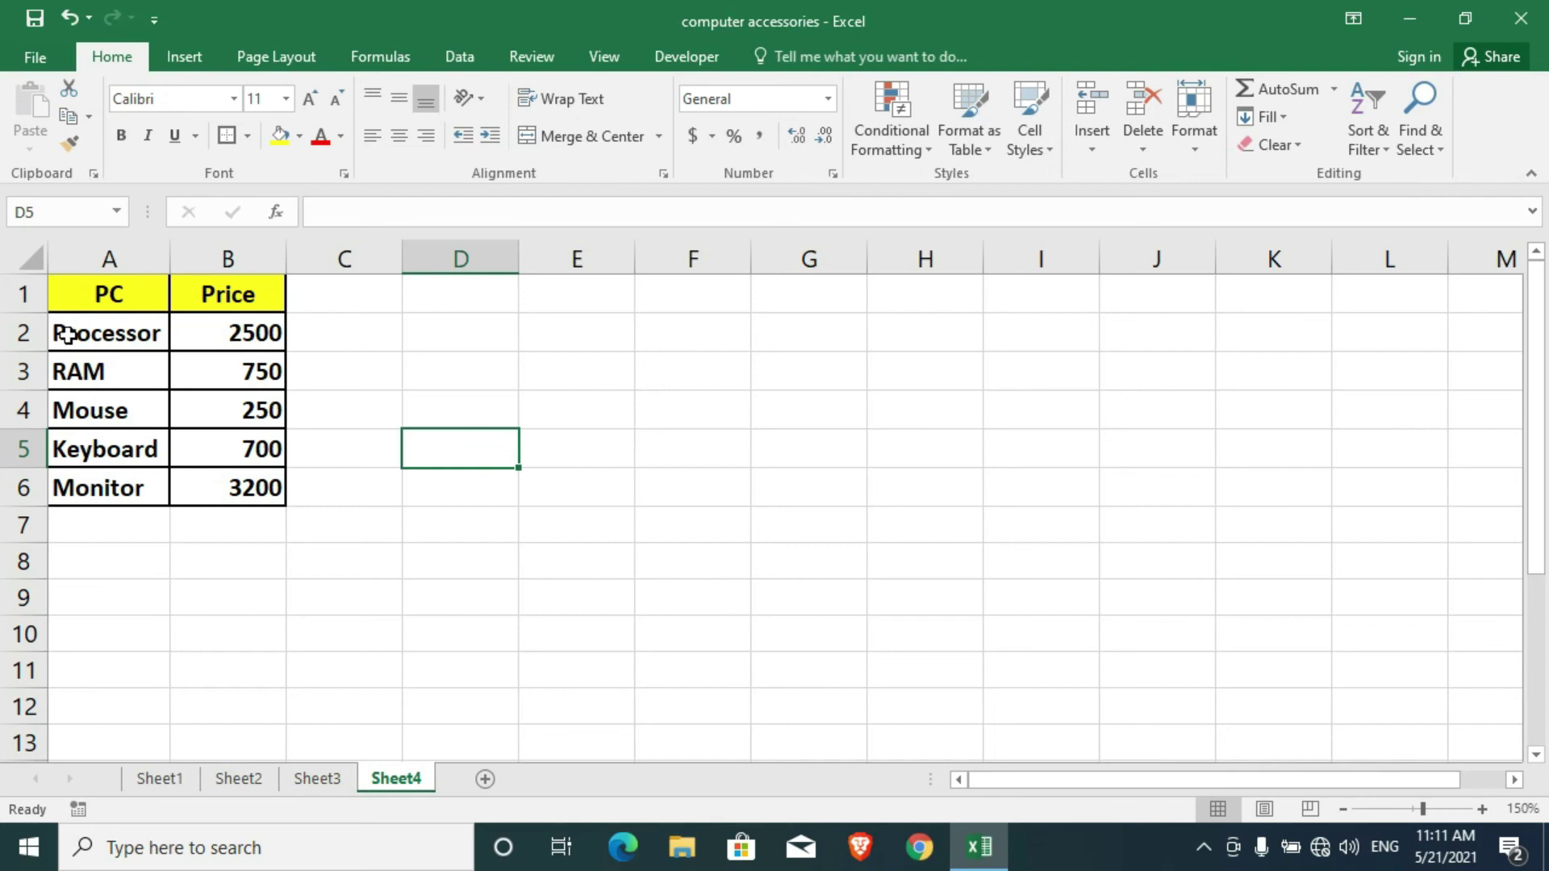
Step: Try pasting a copy of the PC table A1:B6 at D1, view the paste options, and undo the paste
{"action": "left_click_drag", "start_coordinate": [97, 297], "coordinate": [182, 487]}
{"action": "key", "text": "ctrl+c"}
{"action": "left_click", "coordinate": [435, 301]}
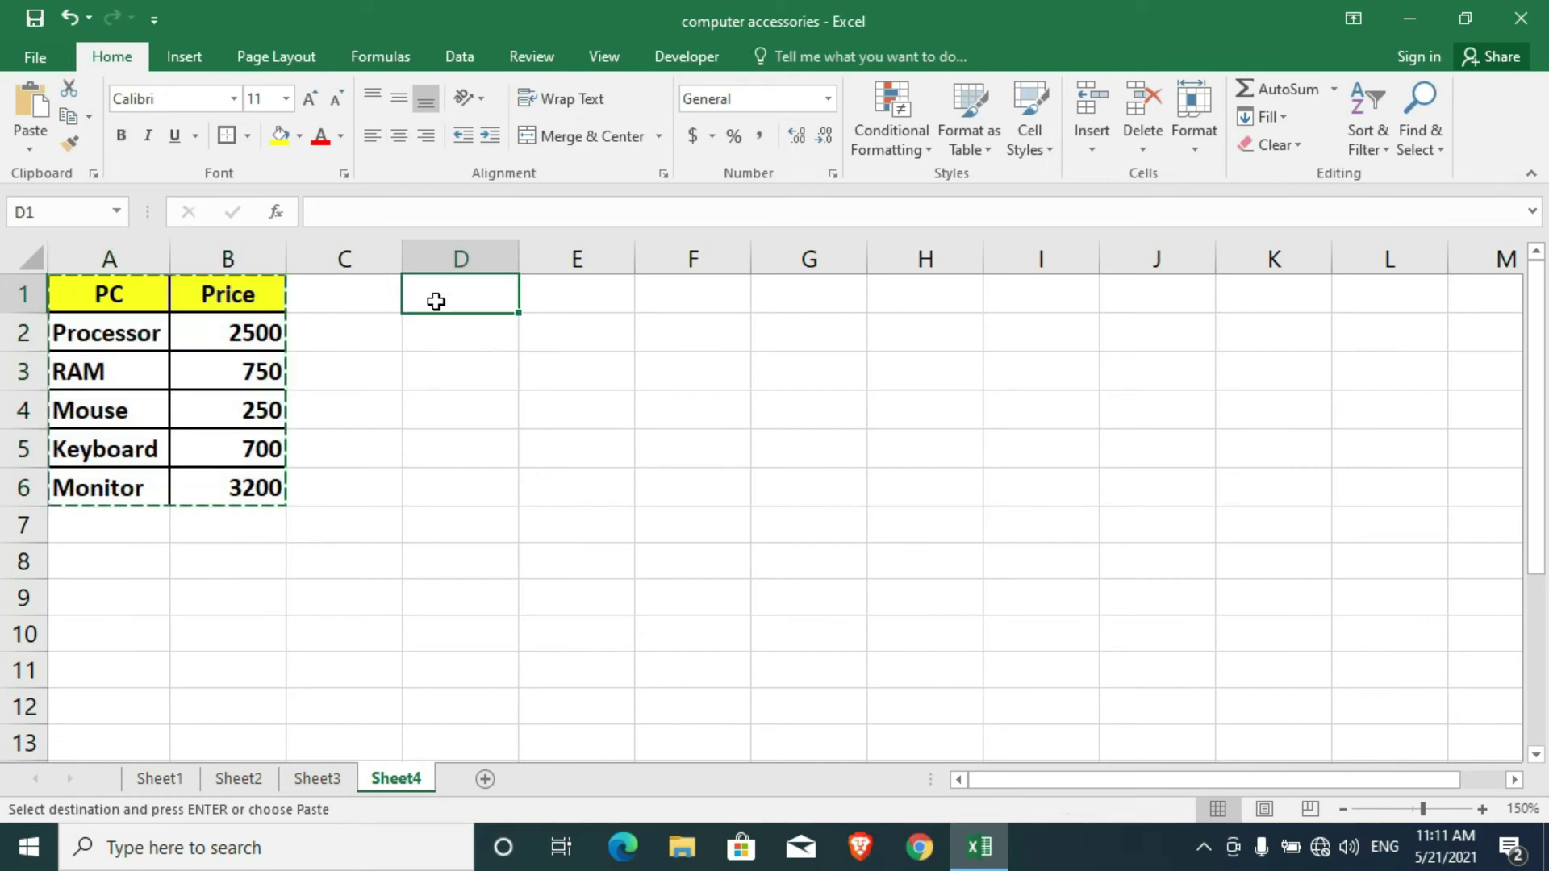
{"action": "key", "text": "ctrl+v"}
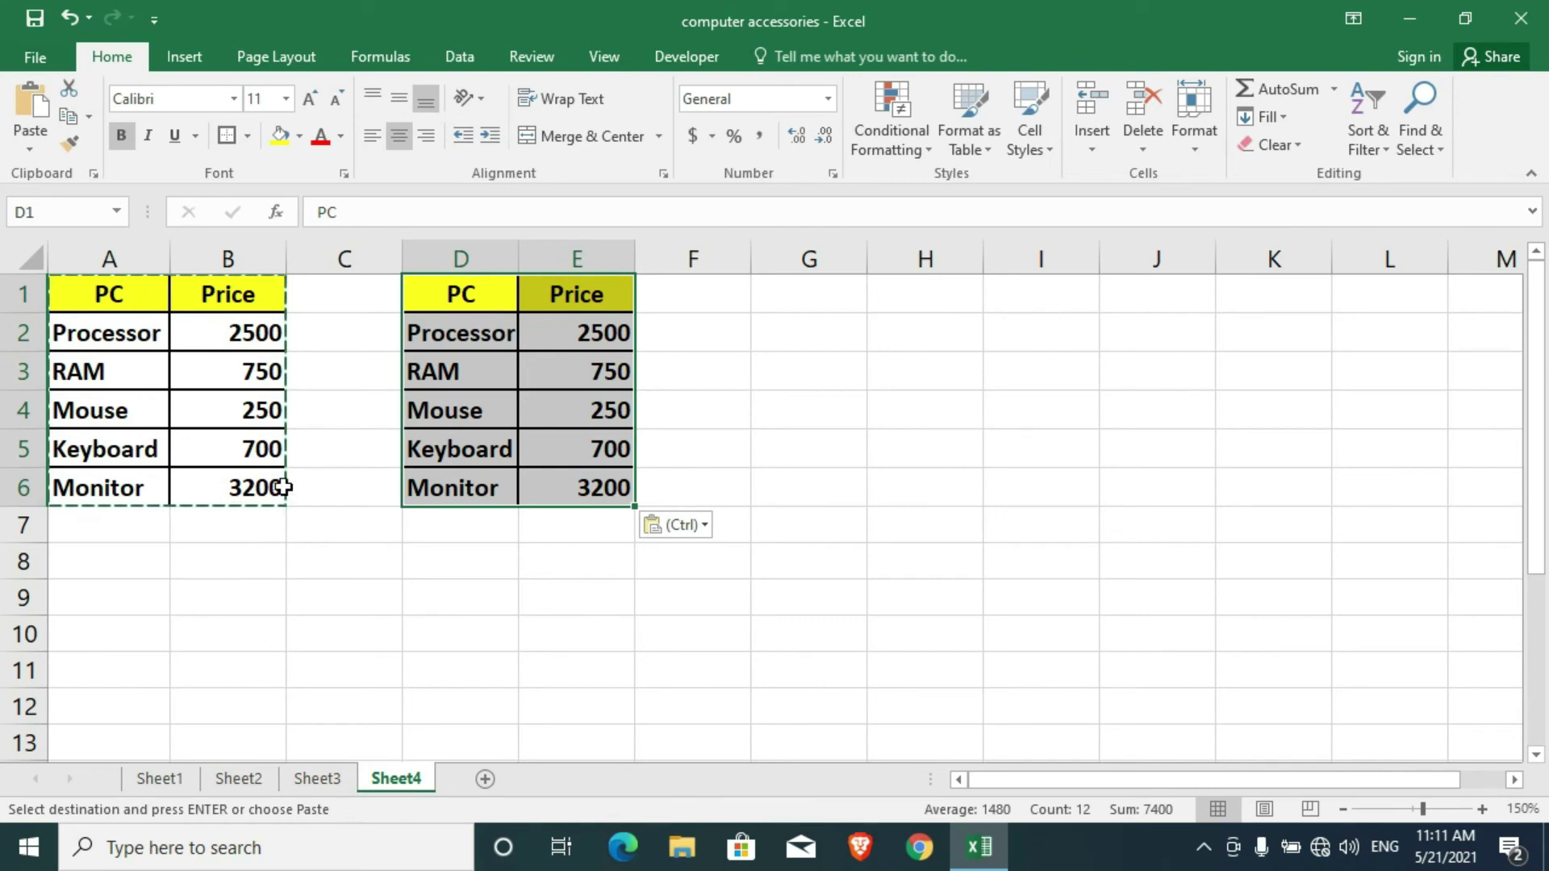
{"action": "key", "text": "ctrl"}
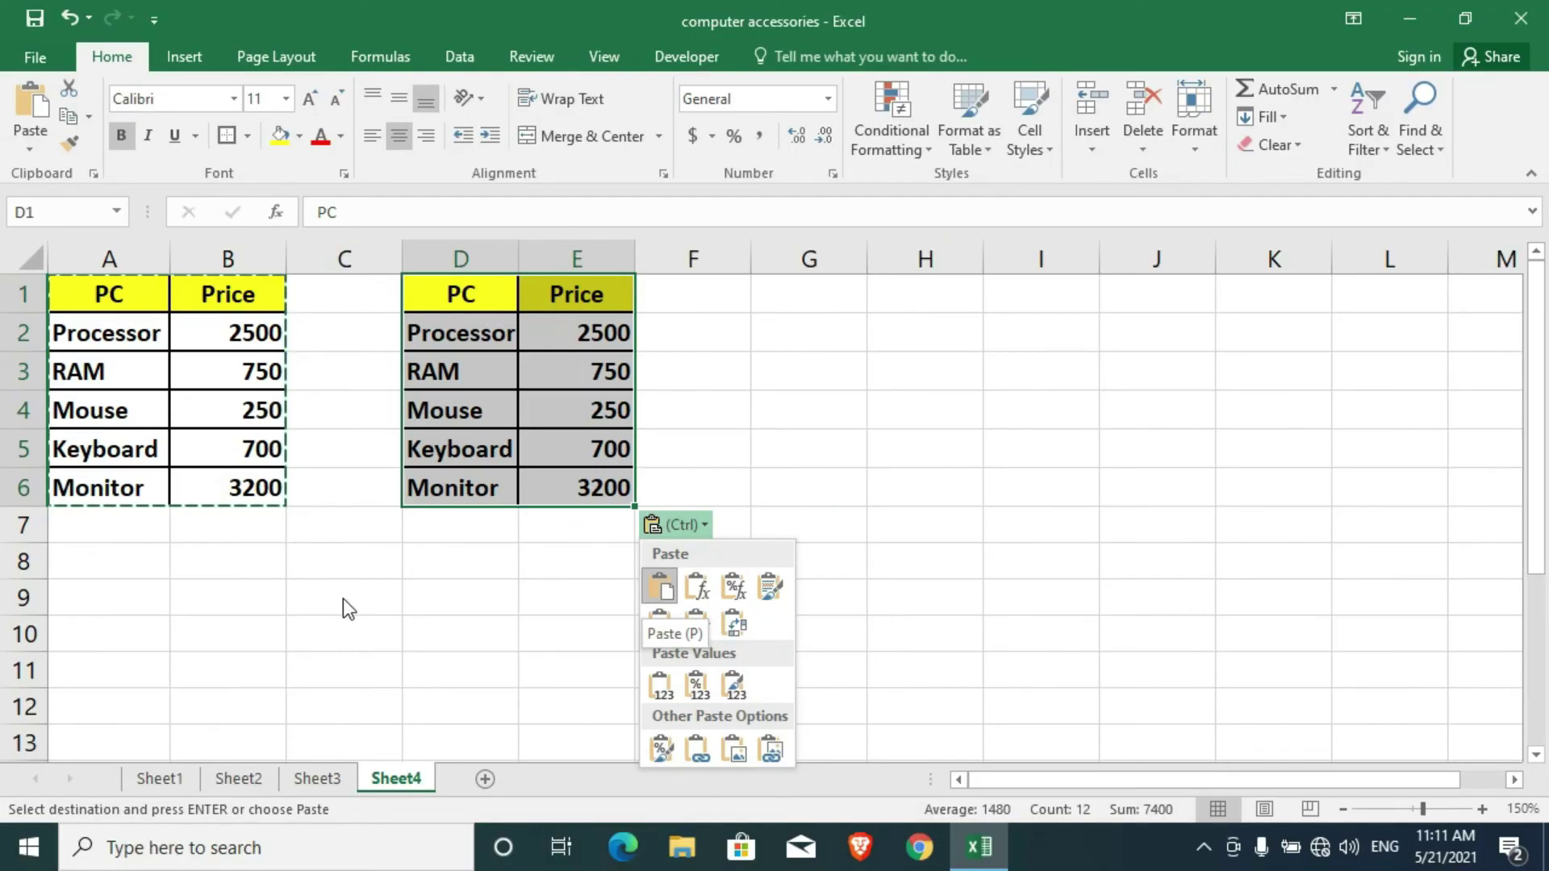
{"action": "key", "text": "Escape"}
{"action": "key", "text": "Escape"}
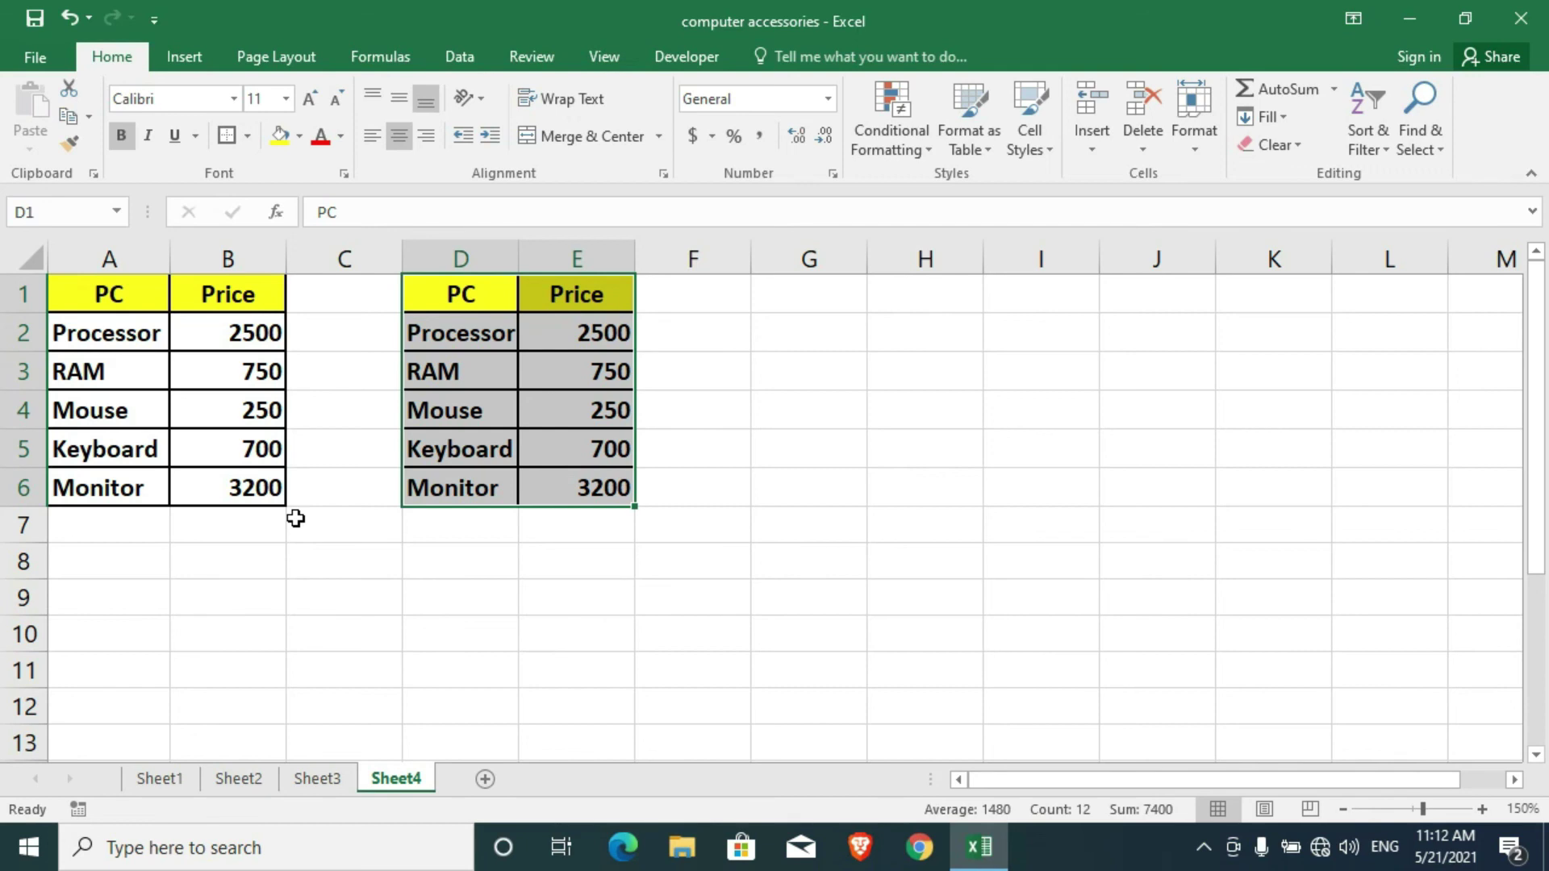
{"action": "key", "text": "ctrl+z"}
Step: Copy the PC table A1:B6 and place it at D1, ending copy mode with the same paste
{"action": "left_click_drag", "start_coordinate": [105, 294], "coordinate": [236, 507]}
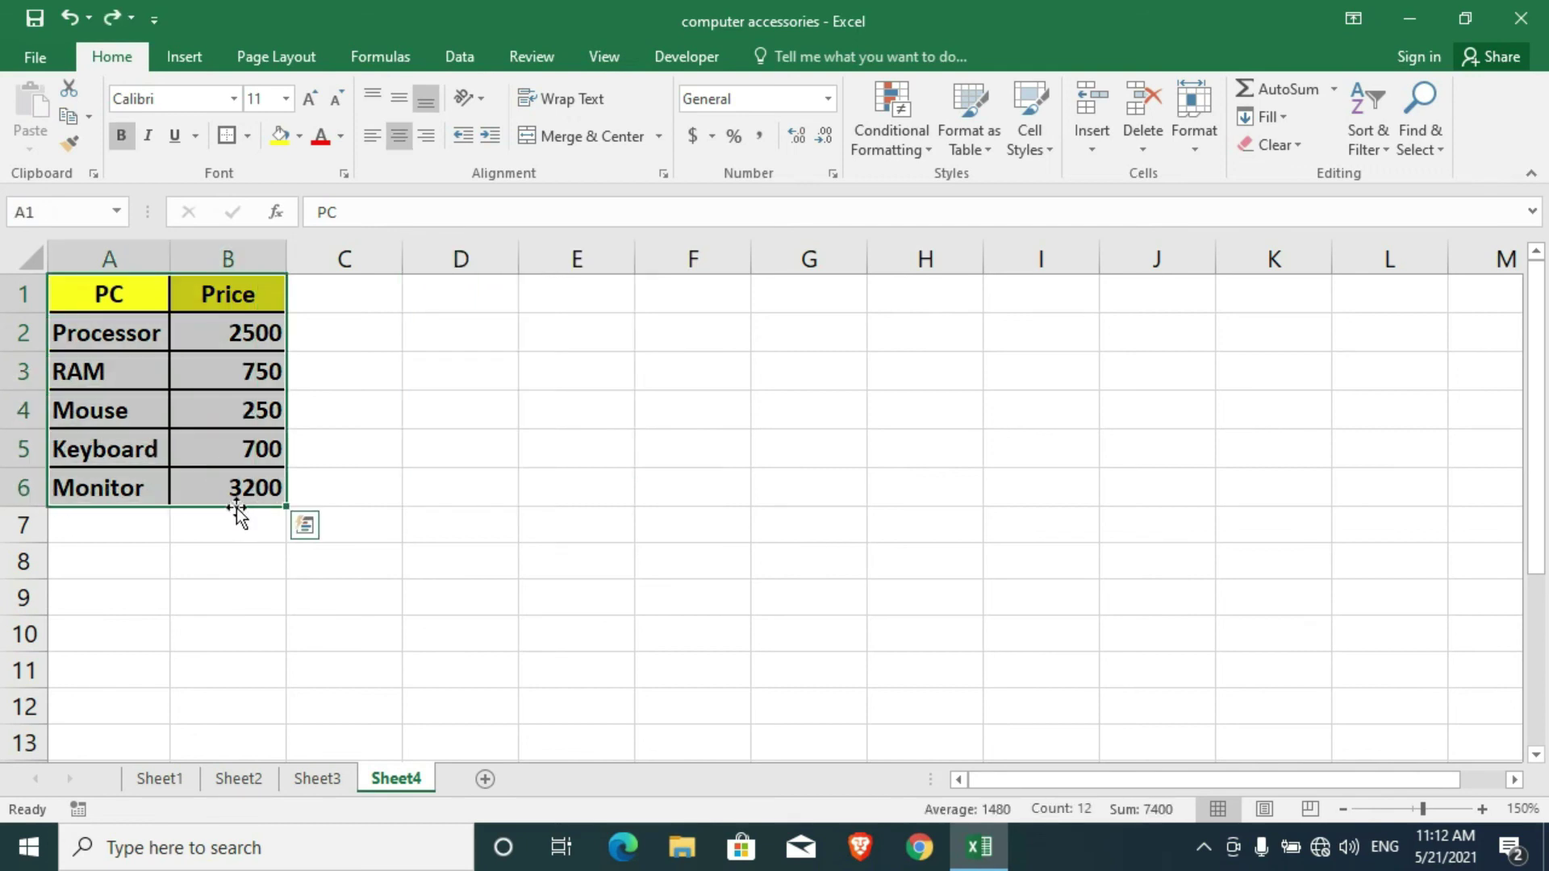
{"action": "key", "text": "ctrl+c"}
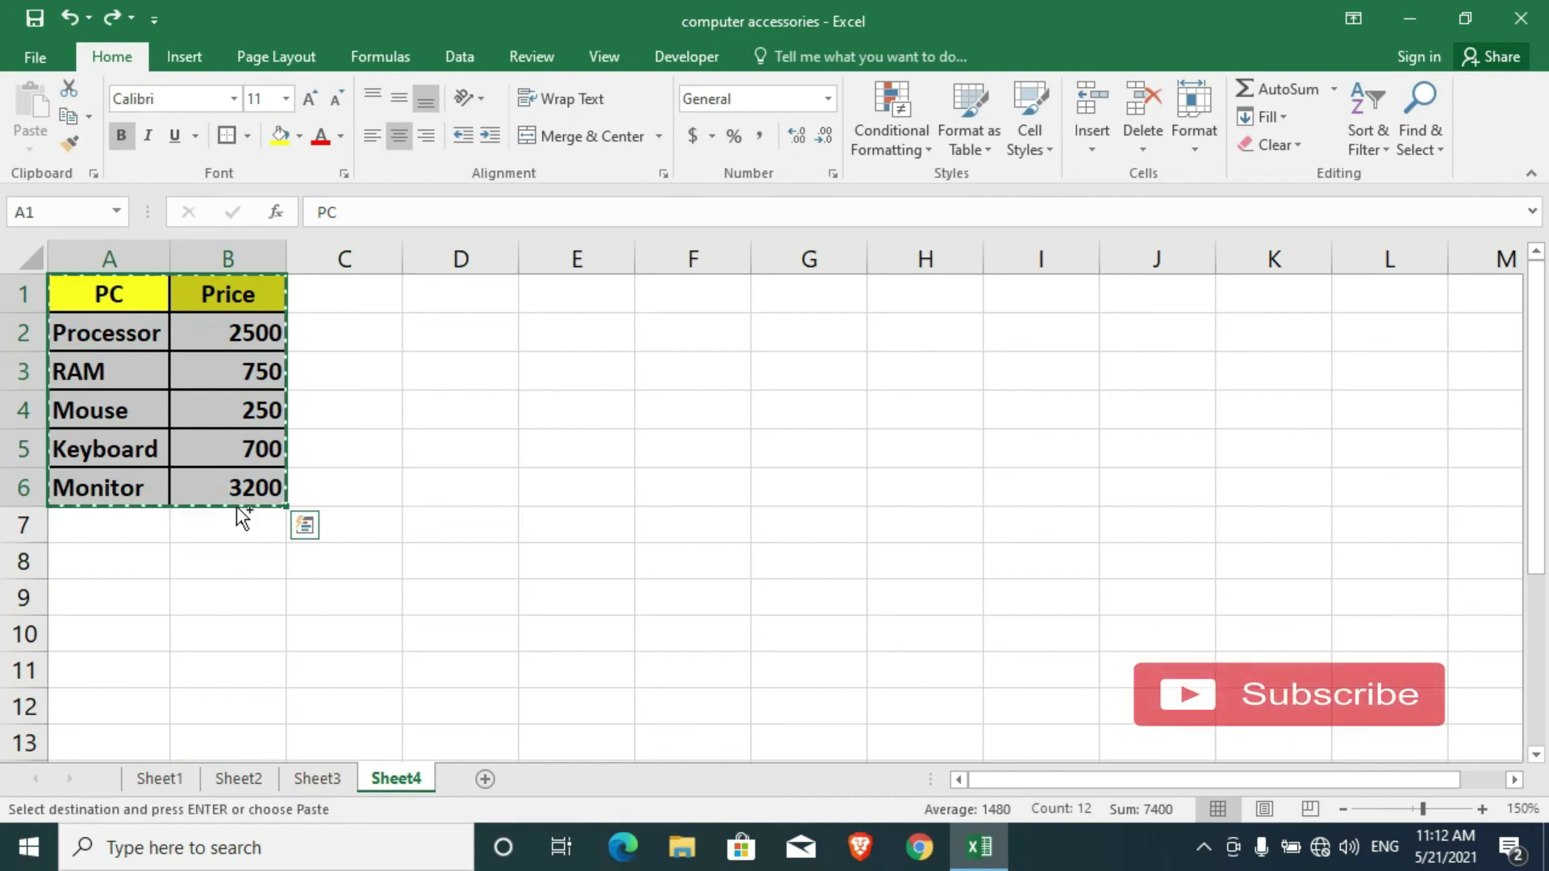
{"action": "left_click", "coordinate": [492, 307]}
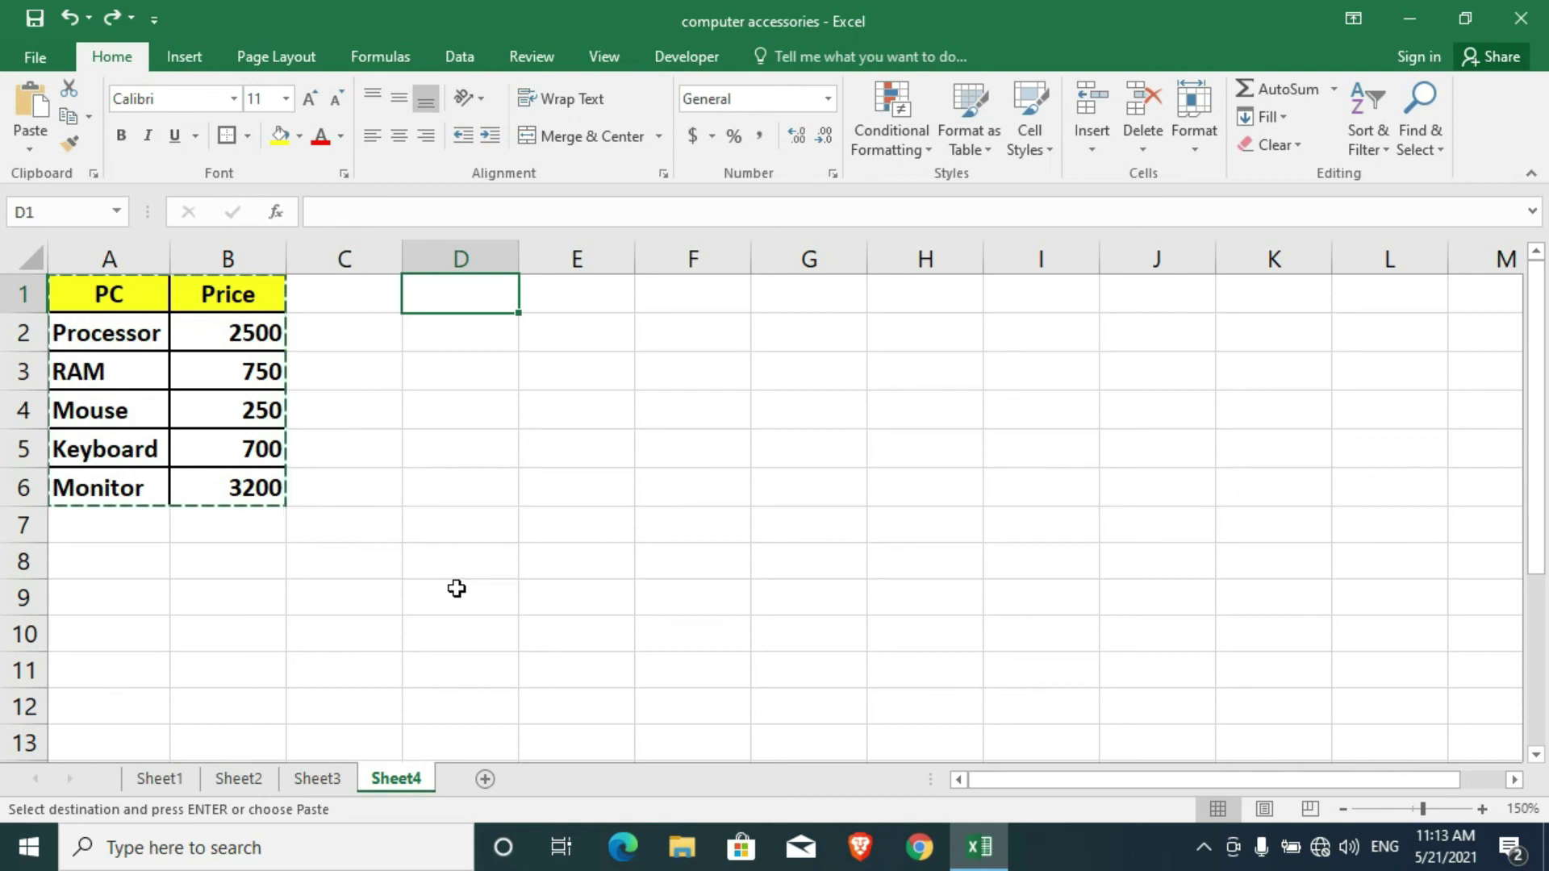
{"action": "key", "text": "Return"}
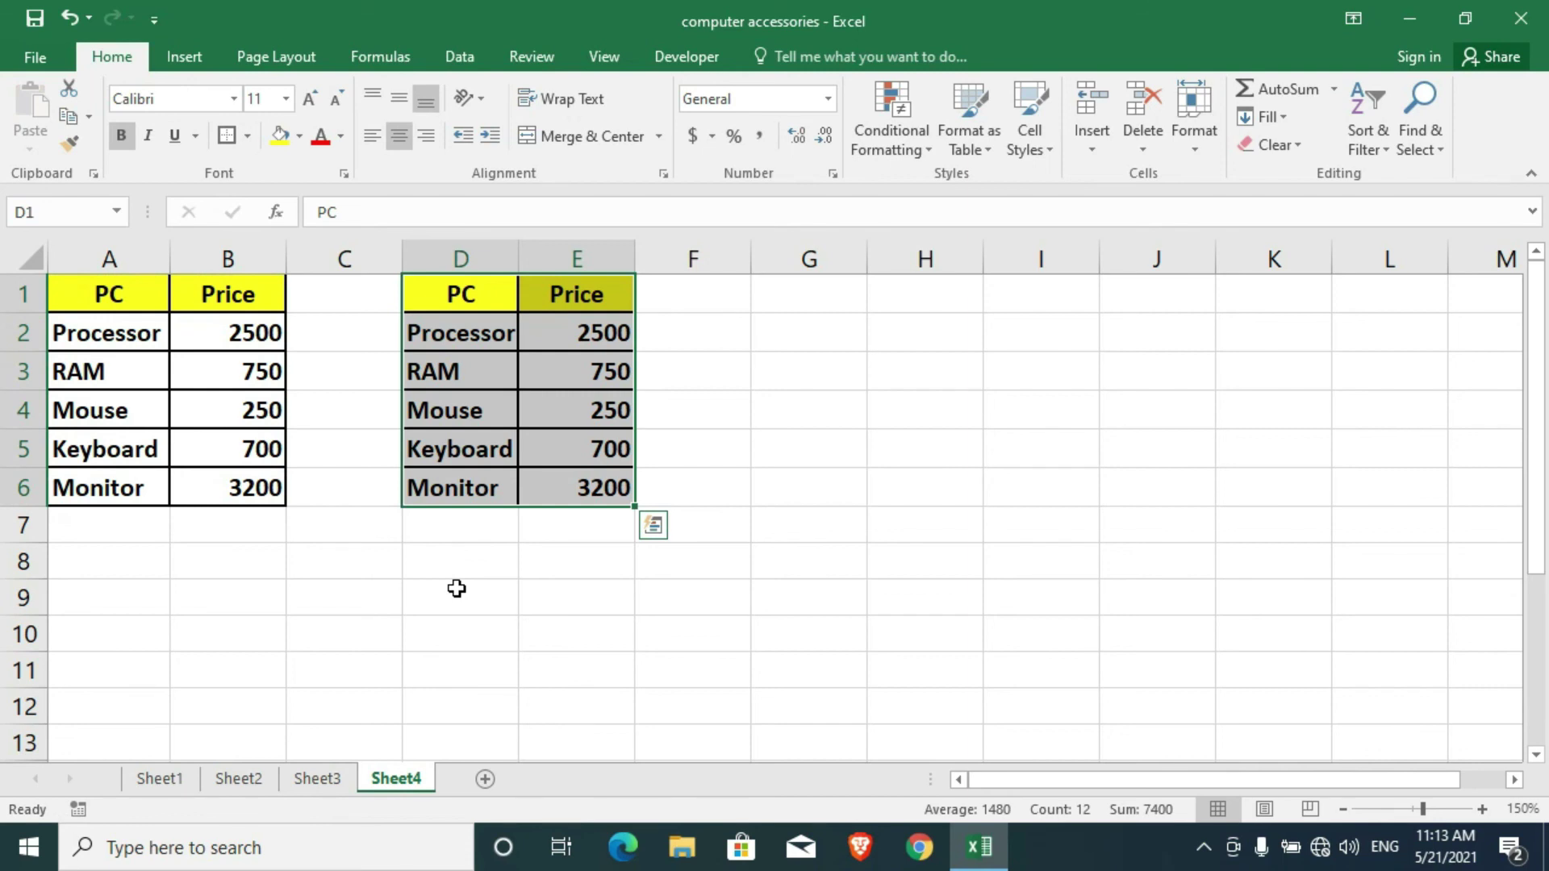
{"action": "left_click", "coordinate": [452, 571]}
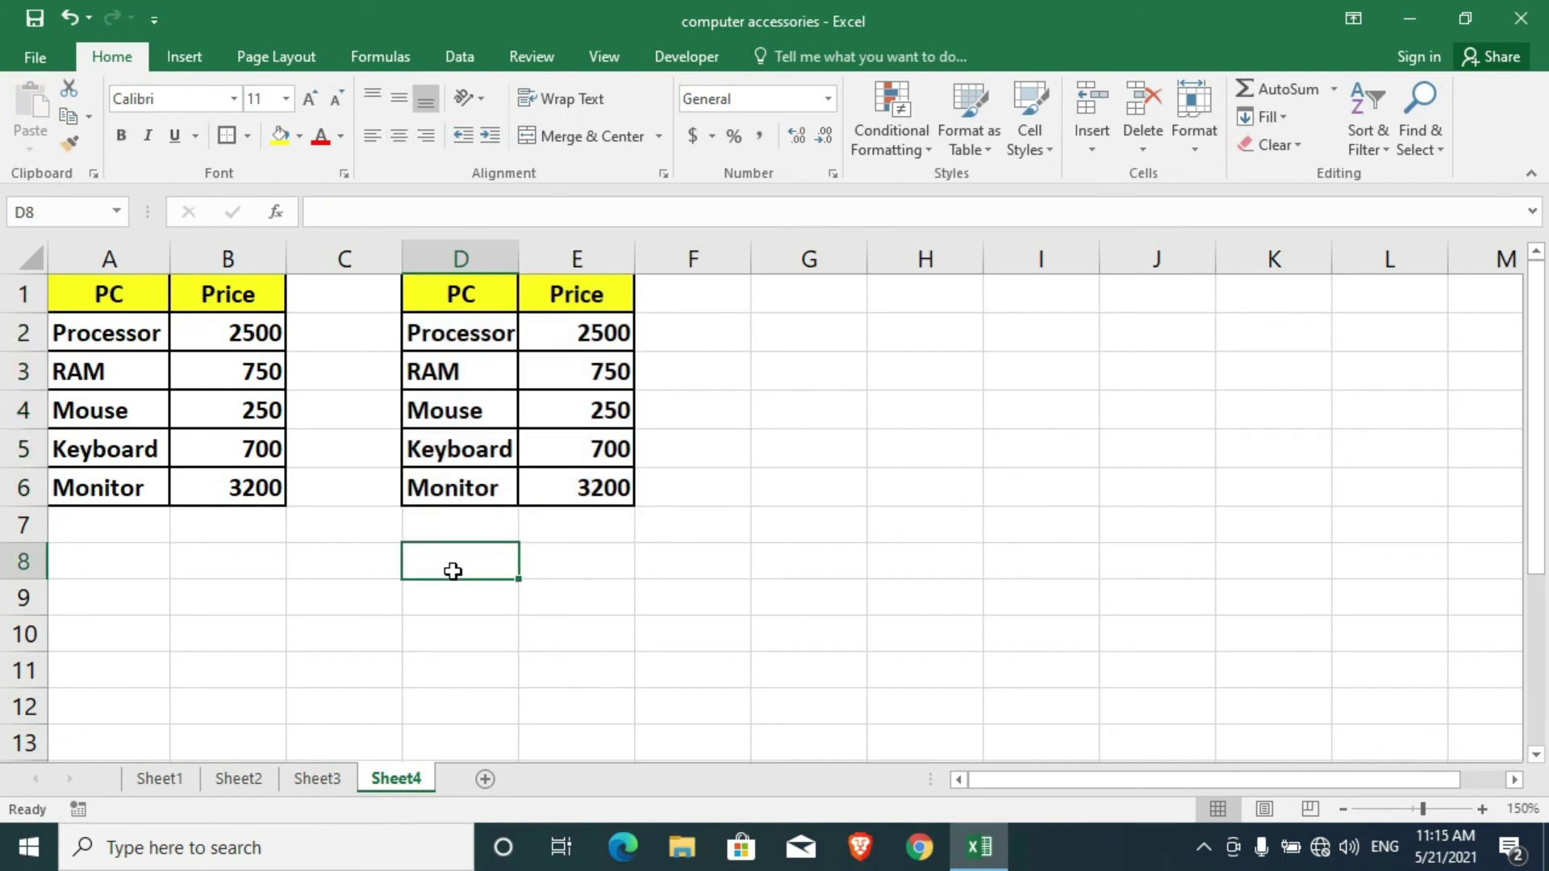